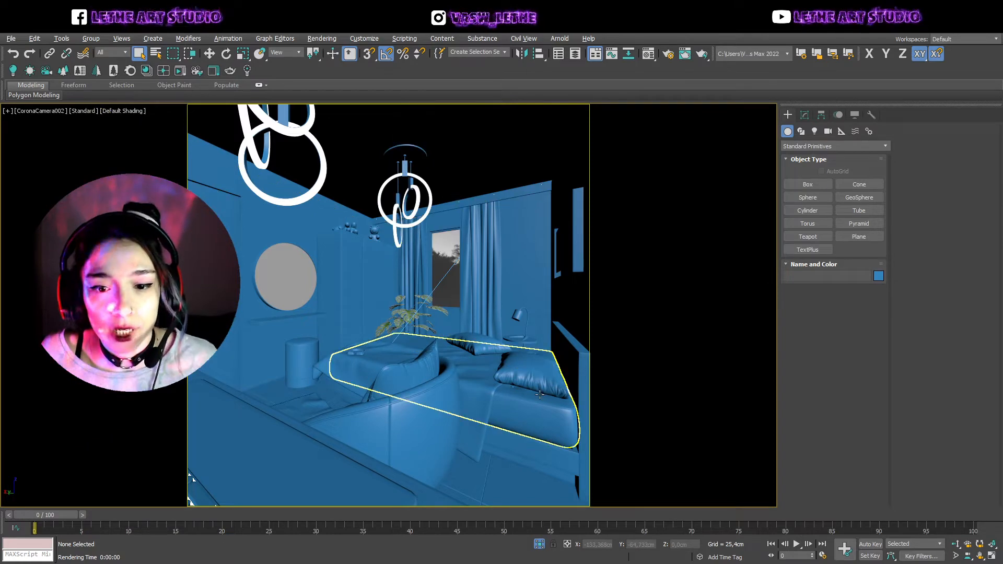
Load the Copper_01 Corona material from the material library into the first unused material slot
click(532, 373)
click(649, 54)
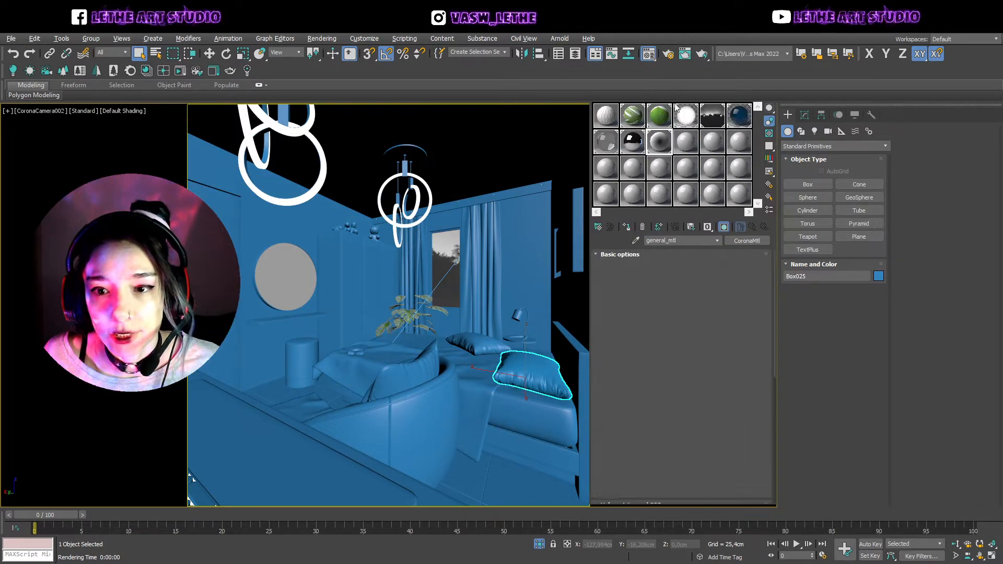
click(693, 150)
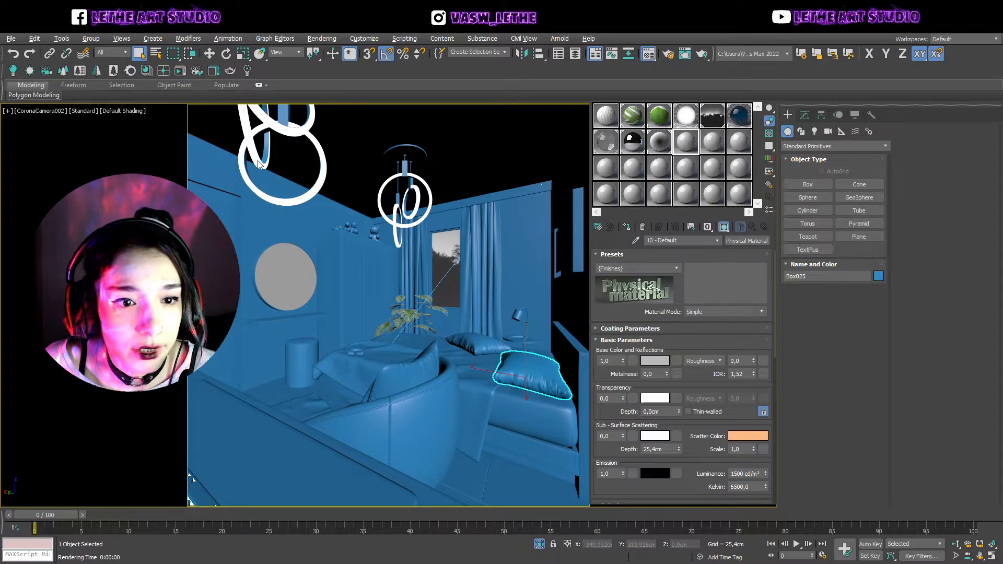
double_click(280, 201)
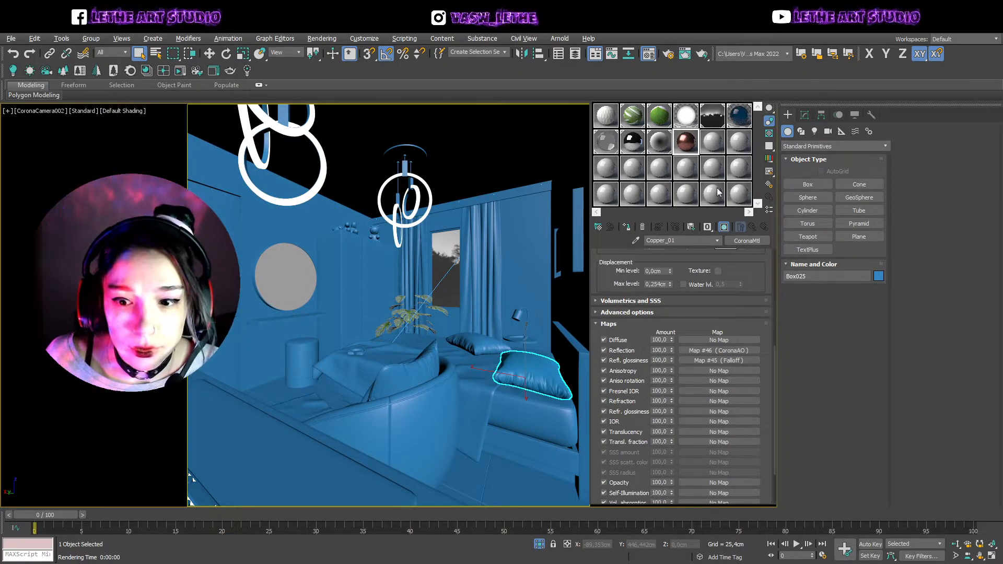
Load the copper Multi/Sub-Object material into the next unused material slot
click(716, 143)
click(598, 227)
double_click(291, 179)
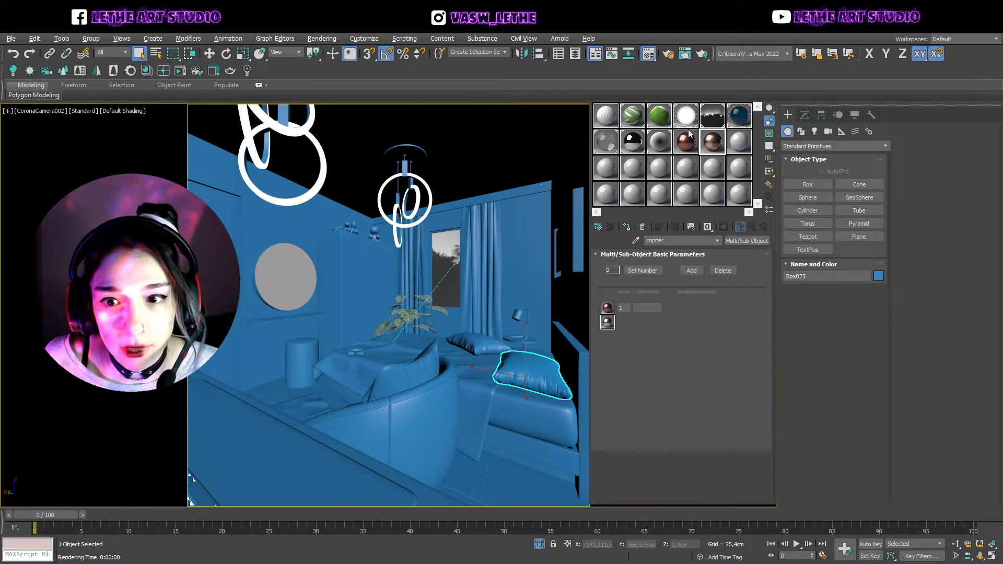
click(671, 314)
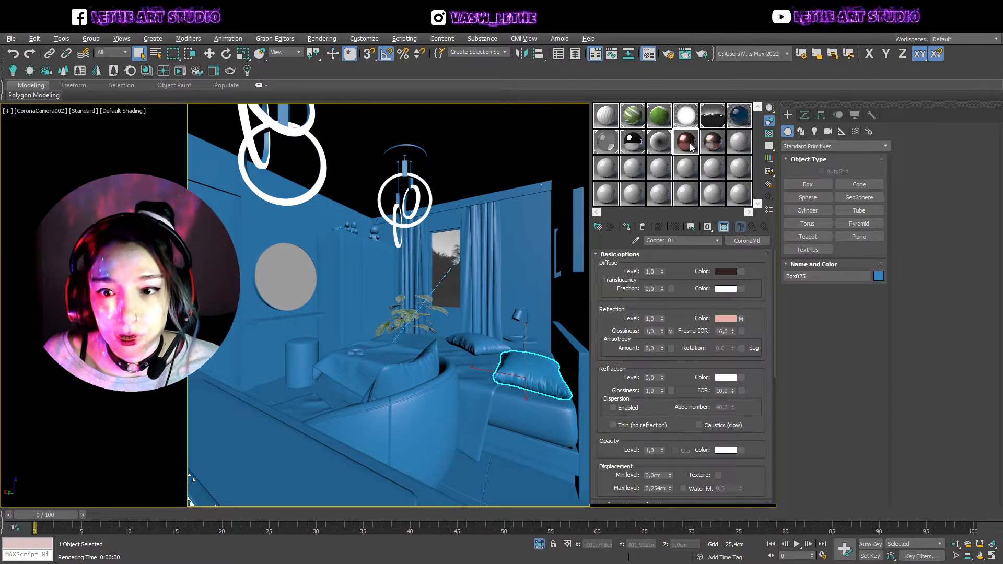
Rename the Copper_01 material as metal and change its pink reflection color to light grey
drag(673, 240, 553, 246)
text(metal)
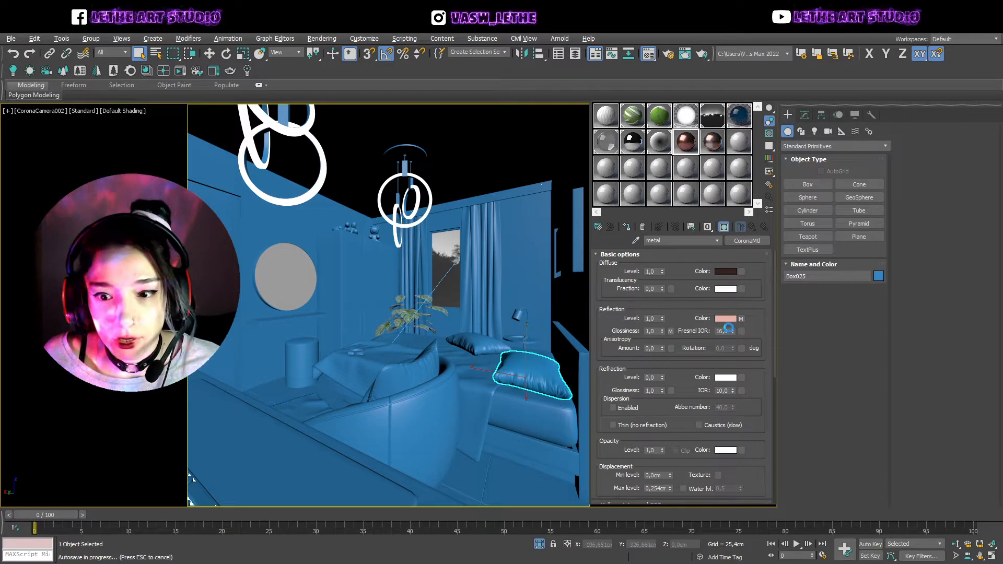
drag(346, 111, 309, 110)
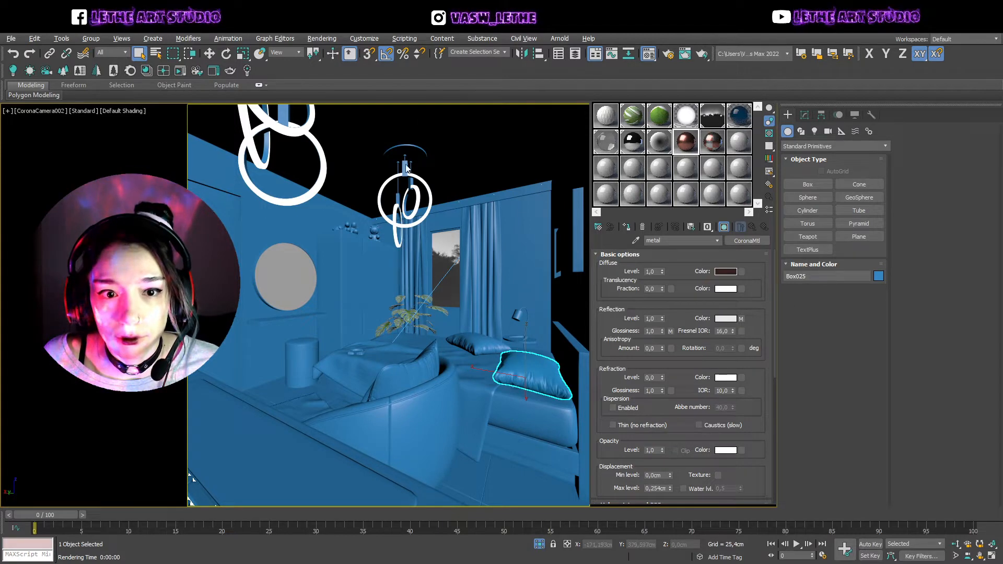
Try a saturation of -100 in the Color Correction map feeding Color #1 of the reflection's Mix map
scroll(731, 369, down, 4)
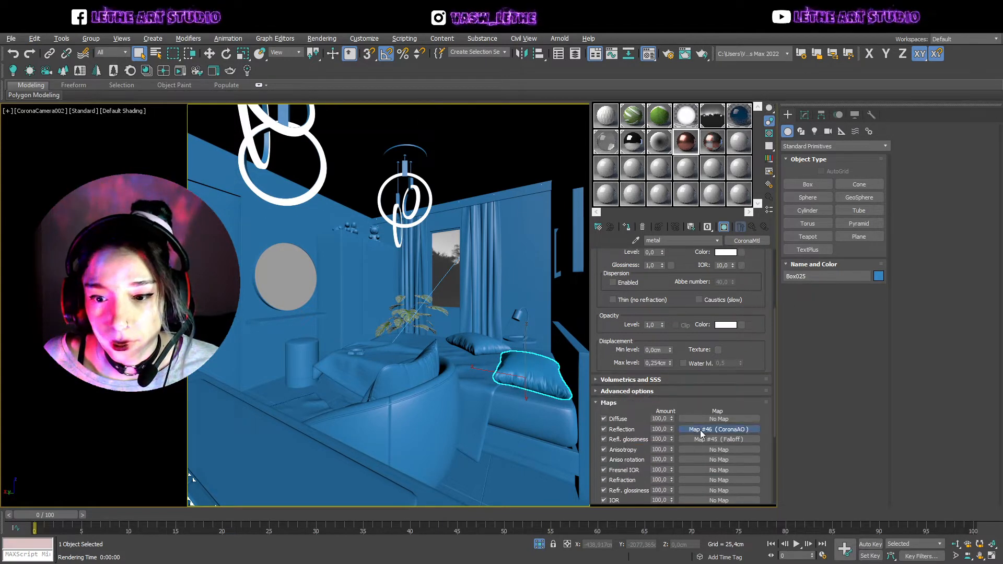
click(702, 429)
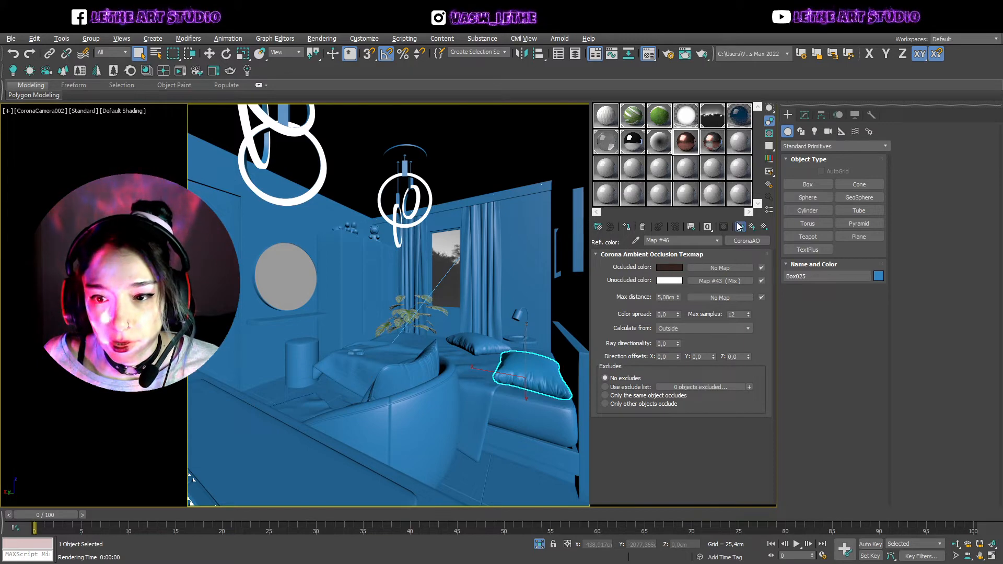
click(720, 280)
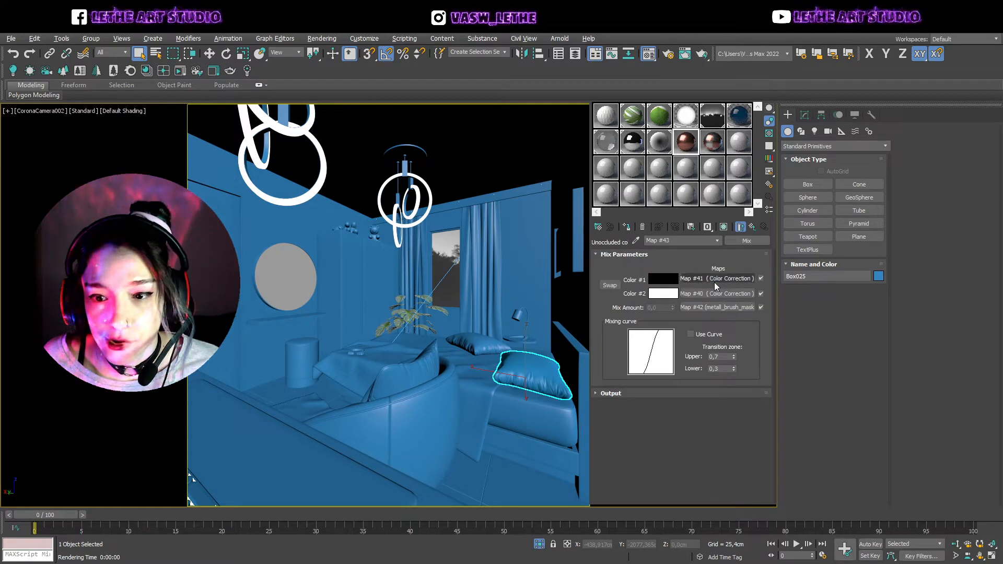
click(714, 282)
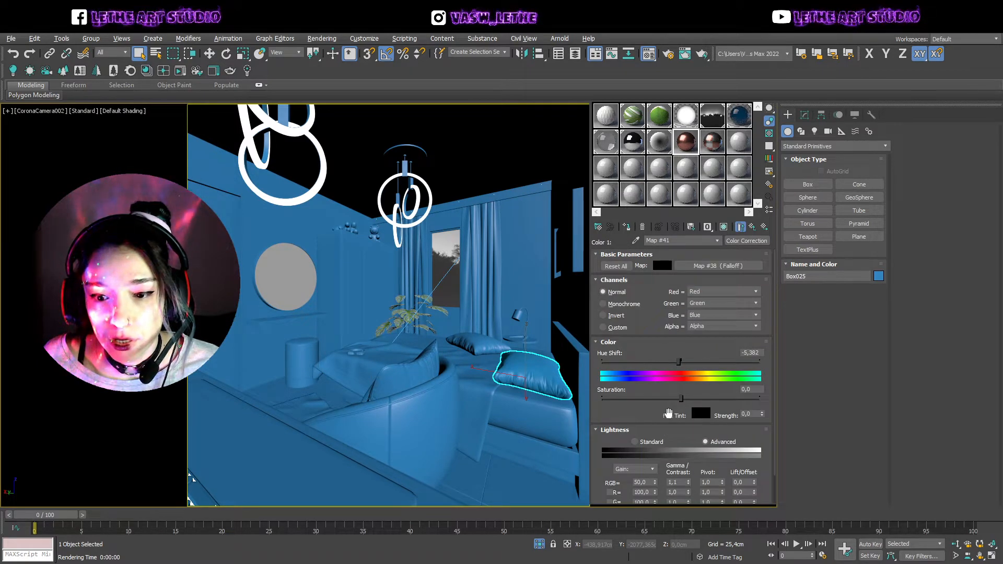
drag(681, 398, 538, 403)
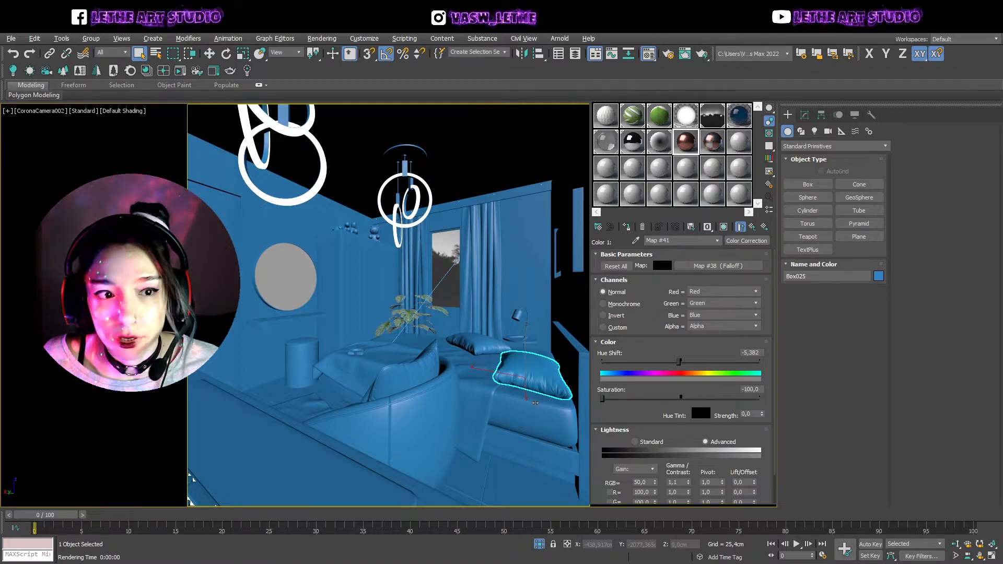
key(ctrl+z)
Inspect the Falloff map inside the Color Correction and return to the top level of the metal material
click(719, 266)
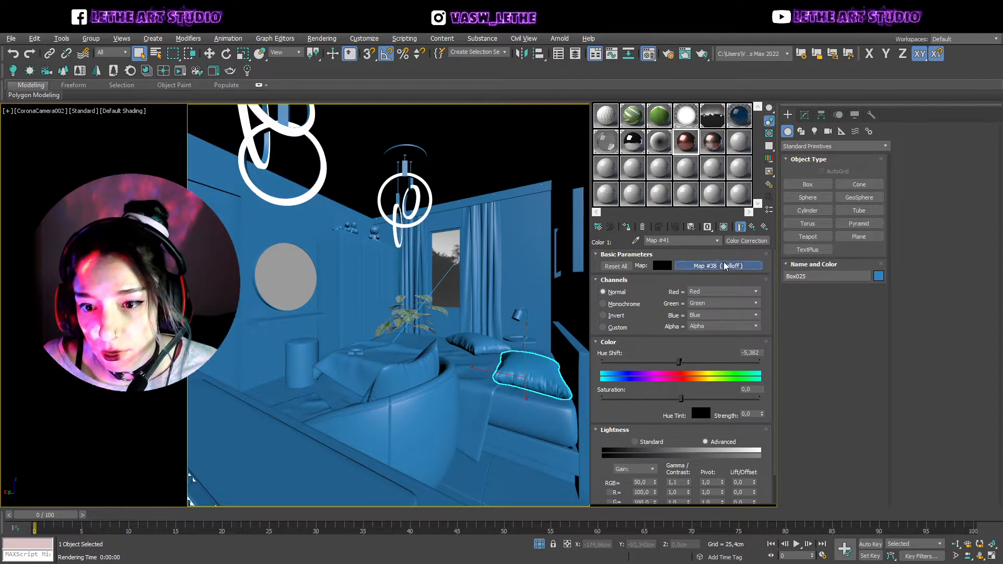
click(752, 227)
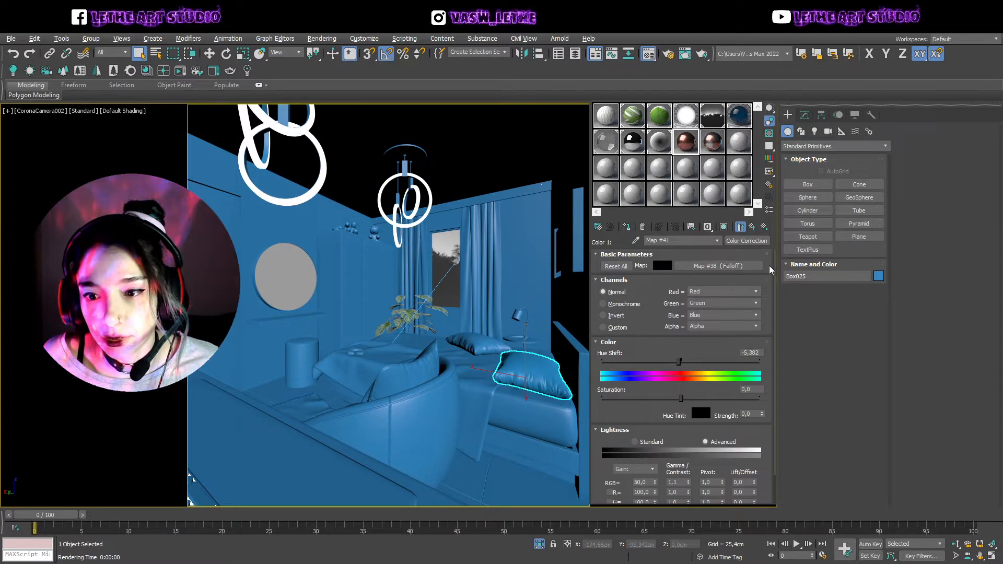
scroll(752, 241, down, 1)
scroll(753, 241, up, 1)
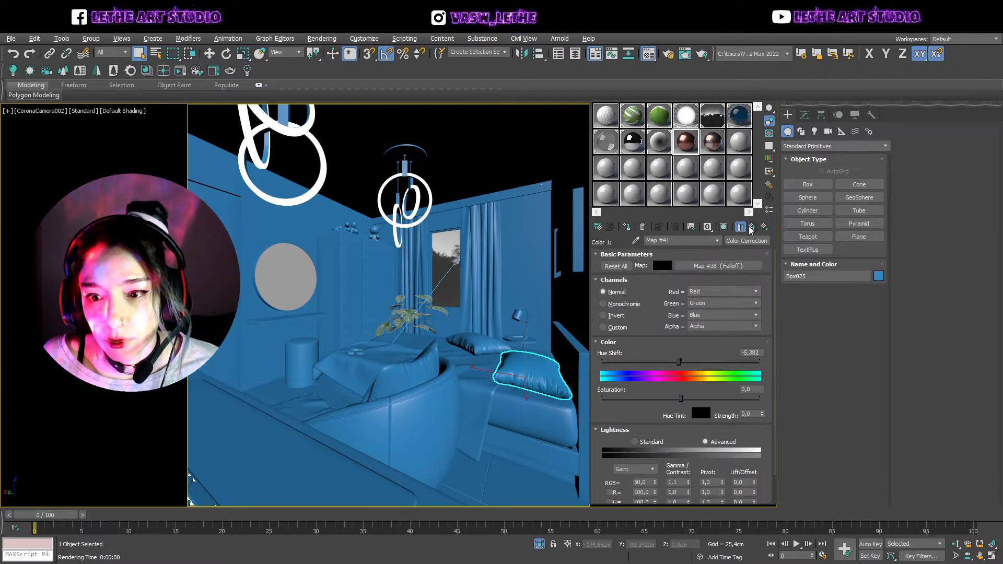
click(753, 227)
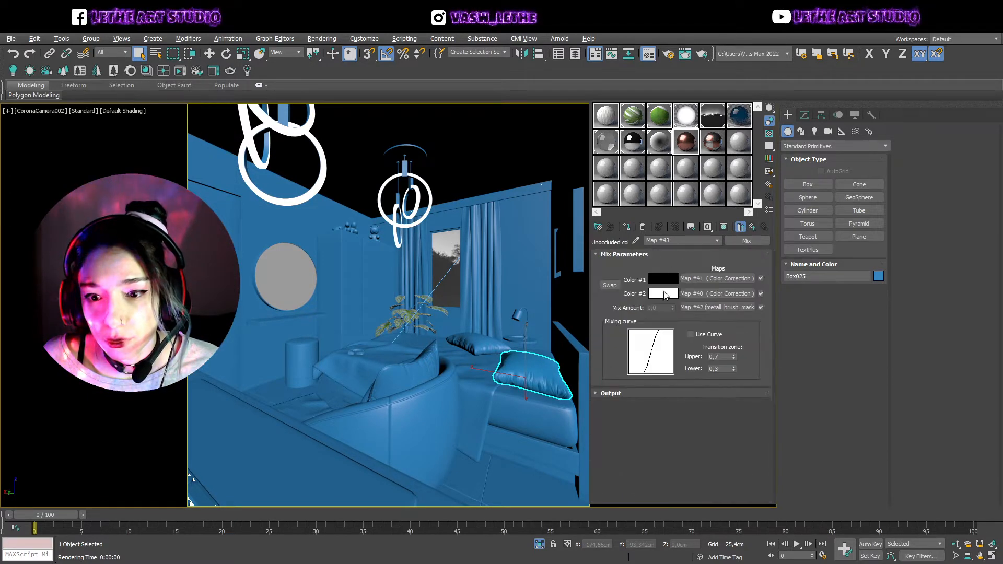
click(753, 227)
click(753, 227)
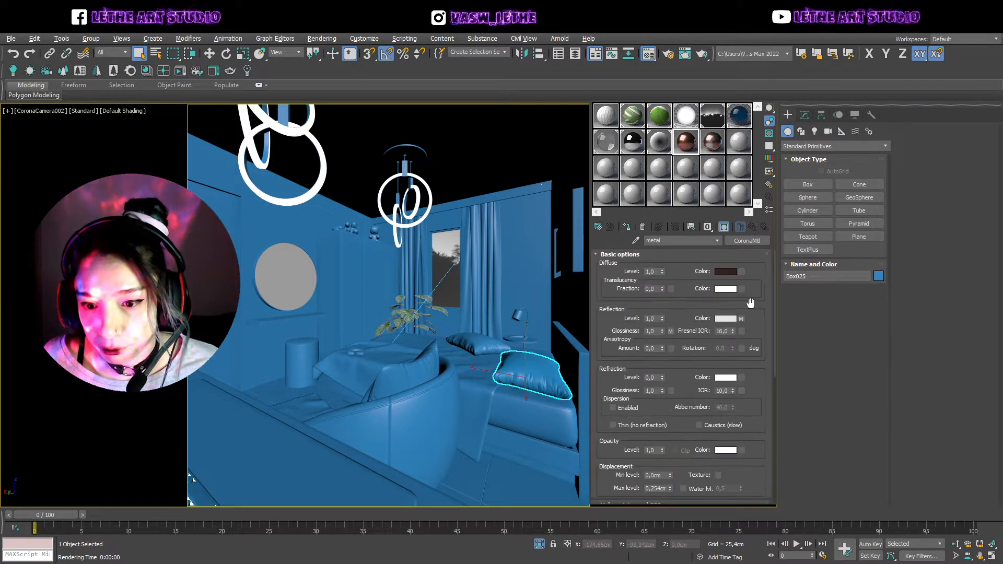
Wrap the metal material's CoronaAO reflection map in a Color Correction map and set its saturation to -100
drag(775, 303, 779, 428)
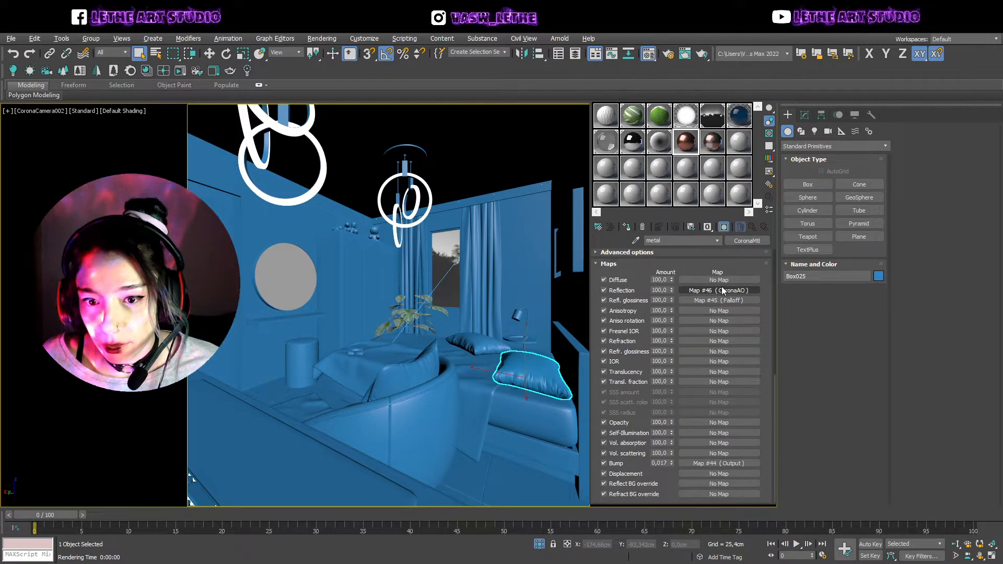
click(722, 289)
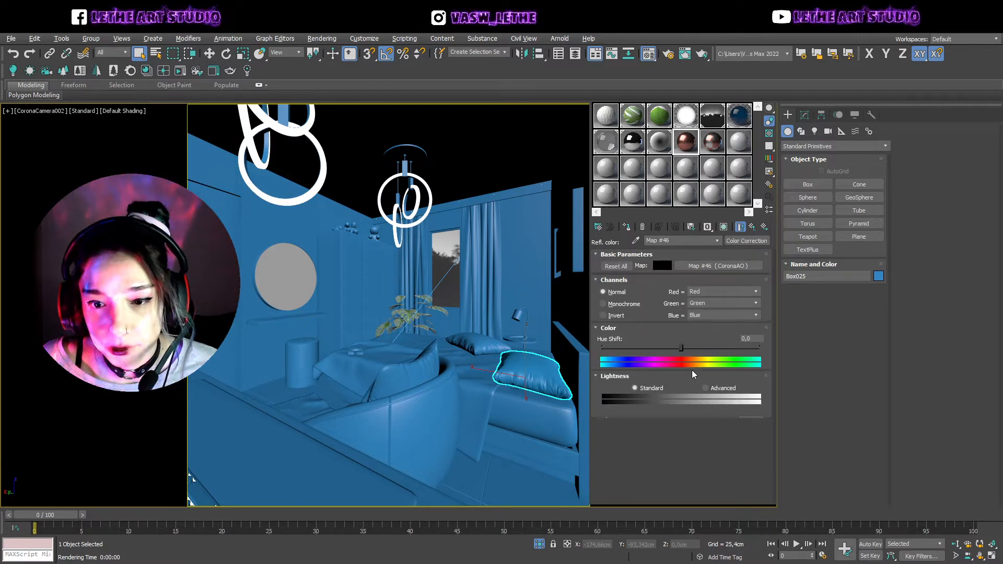
drag(679, 397, 601, 398)
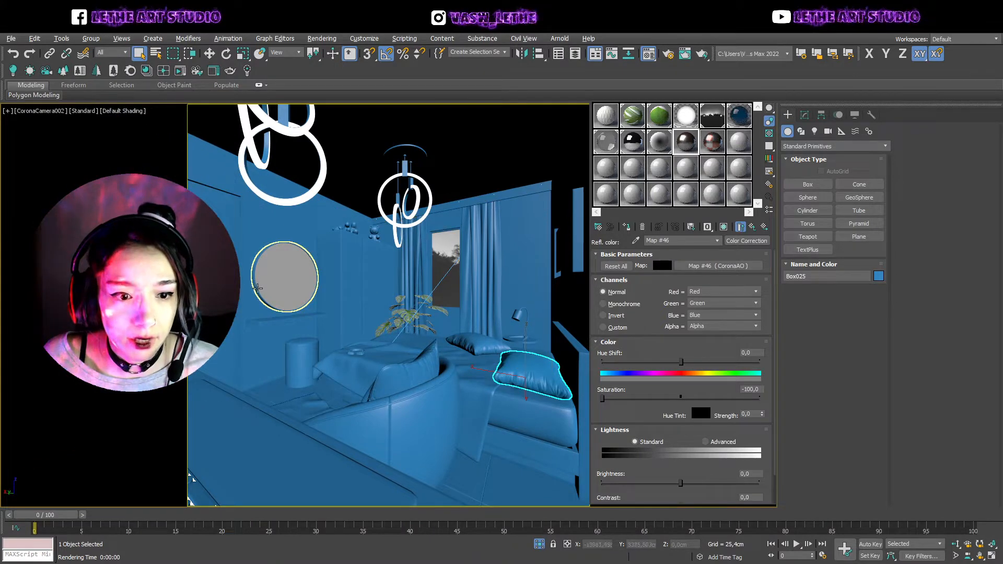
Select the pendant lamps, round mirror, bedside lamp, bedside table, framed wall panel and desk chair groups together
click(257, 288)
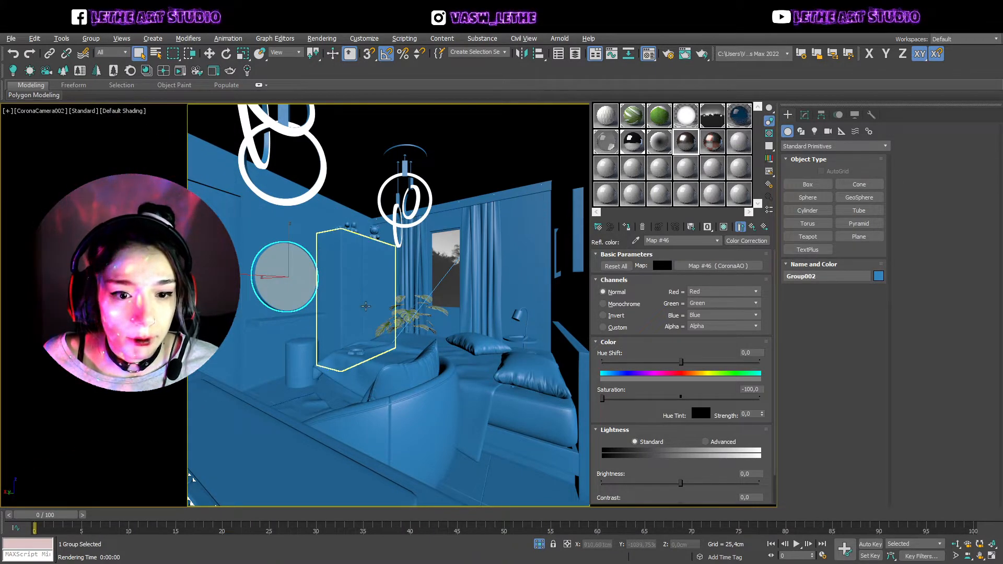
click(410, 196)
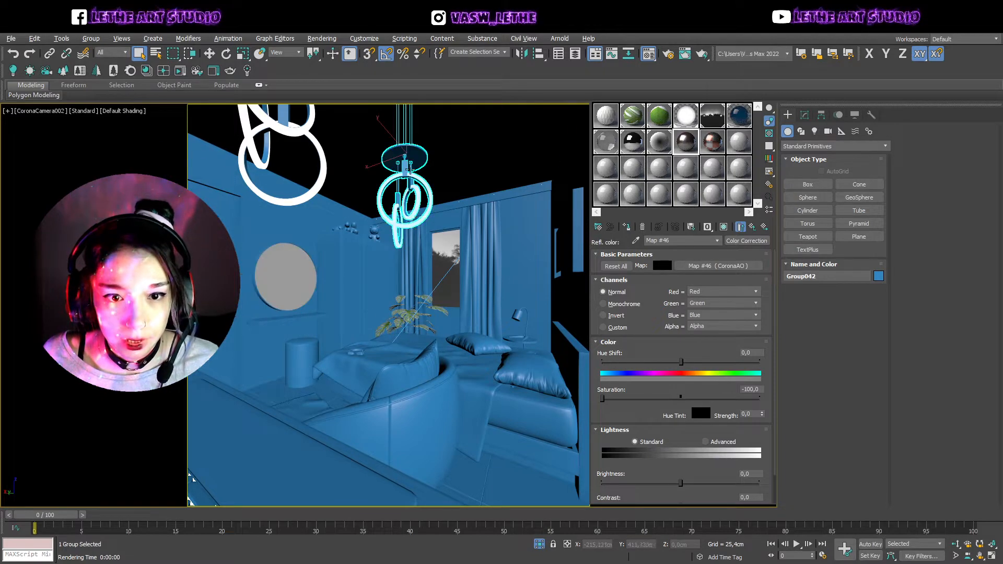
ctrl+click(317, 159)
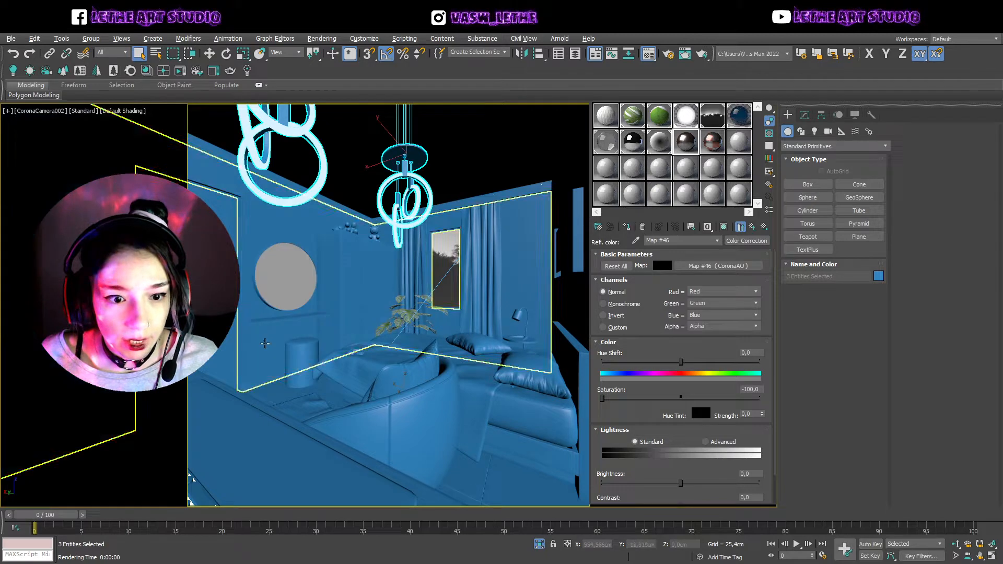
ctrl+click(261, 304)
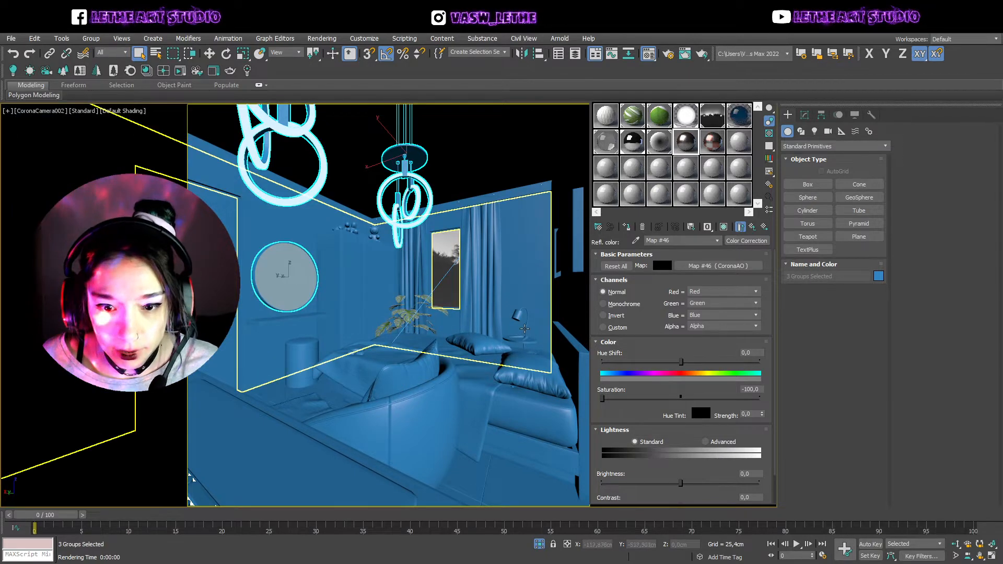
ctrl+click(525, 328)
ctrl+click(522, 355)
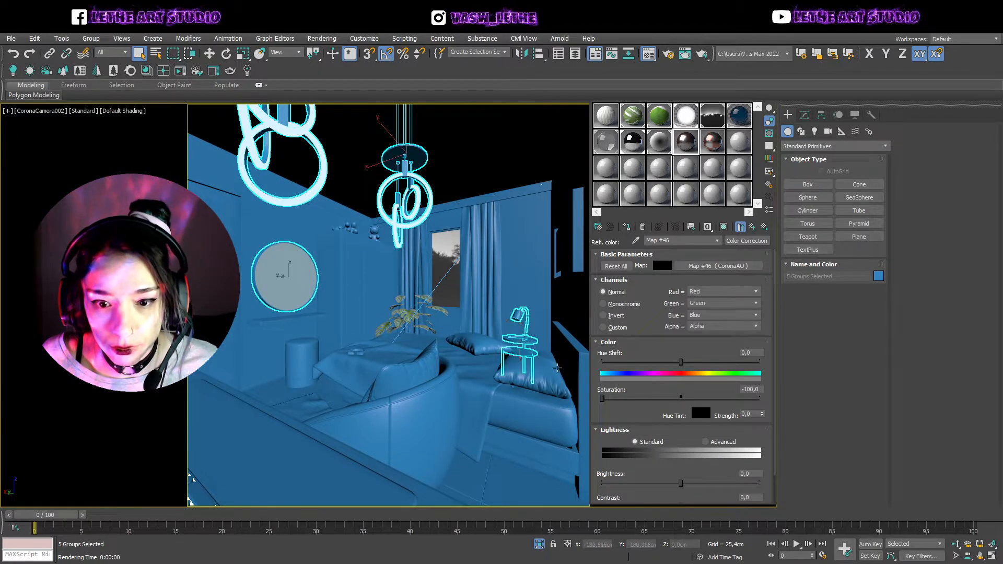
ctrl+click(569, 260)
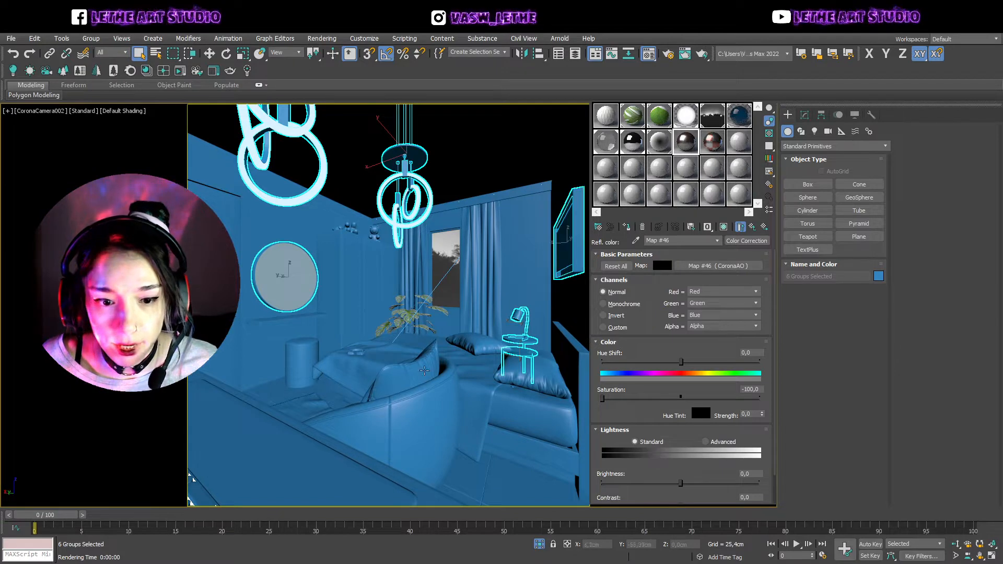
ctrl+click(407, 418)
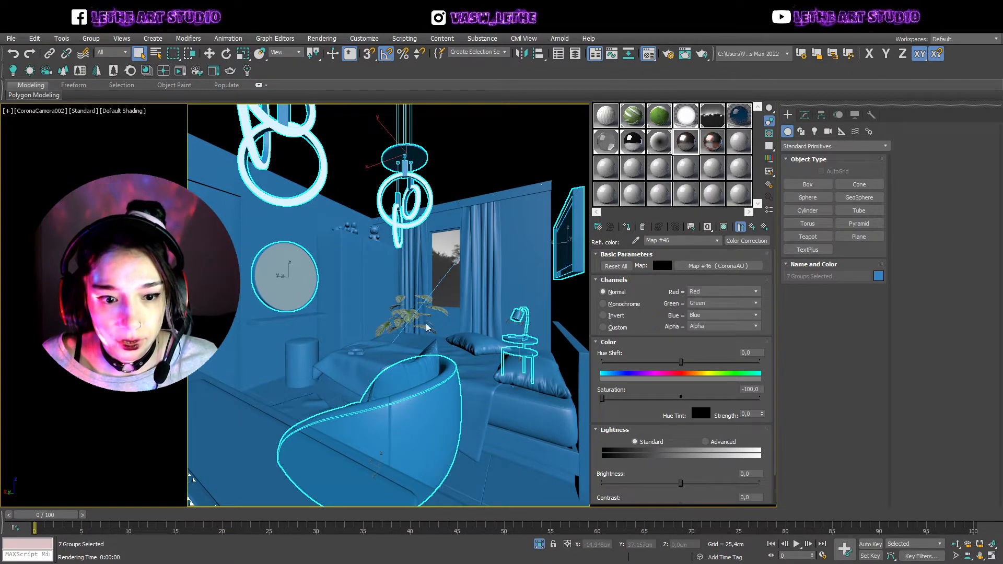
Add the computer group and the desk group with drawers and wall shelves to the selection, using the CoronaCamera003 view
key(c)
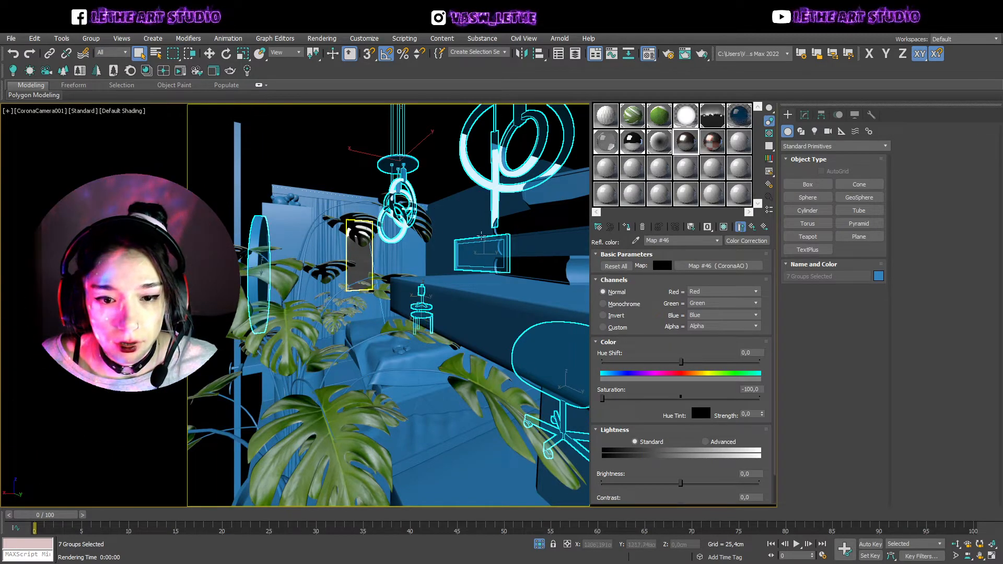
key(c)
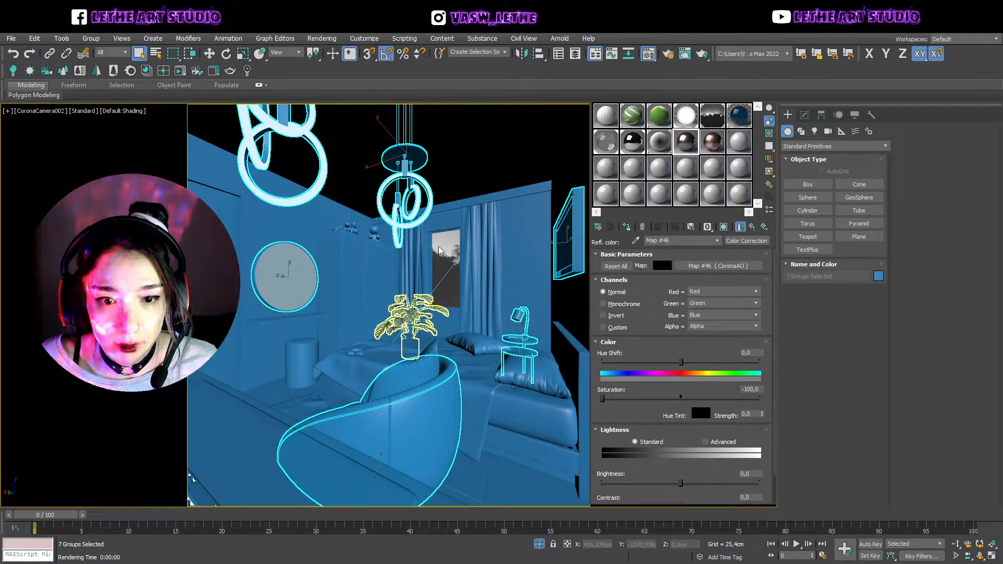
key(c)
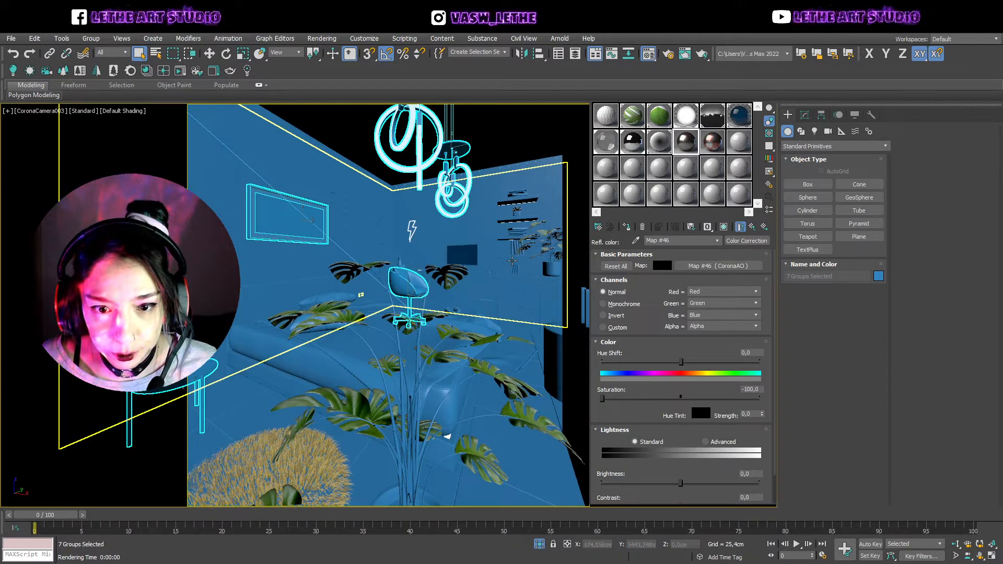
ctrl+click(473, 264)
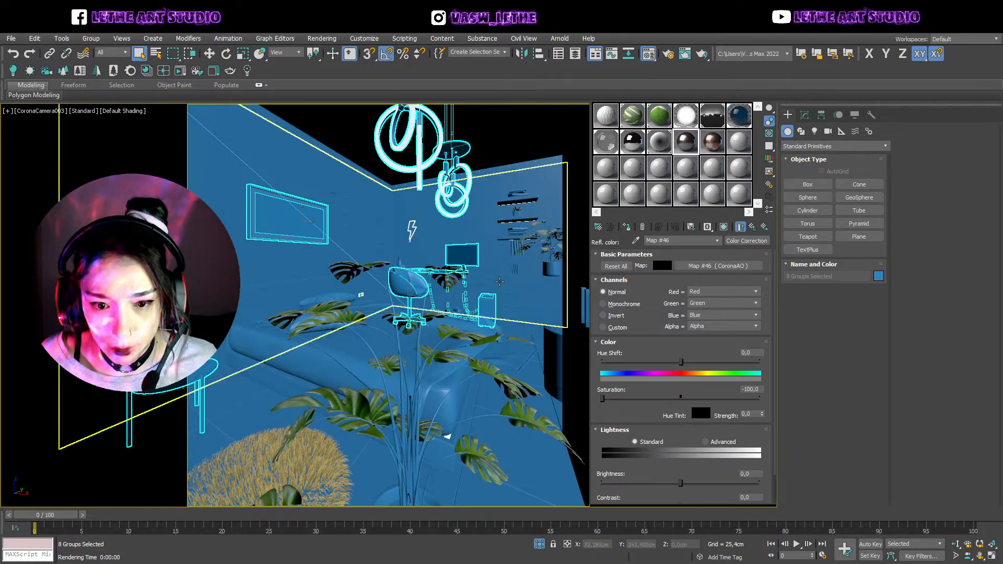
ctrl+click(519, 308)
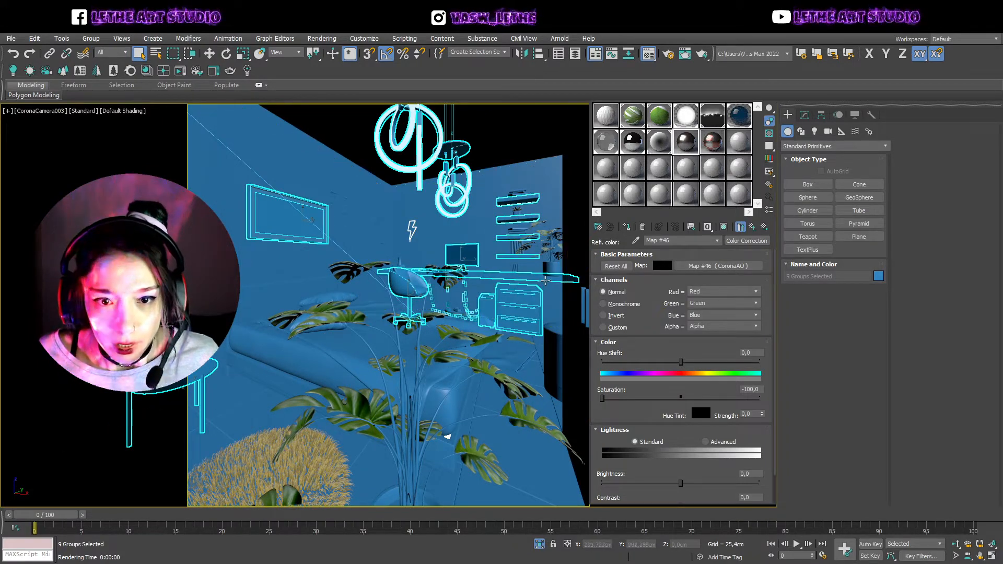
Add the lightning-bolt wall light with its cable to the selection and isolate all the selected groups
key(c)
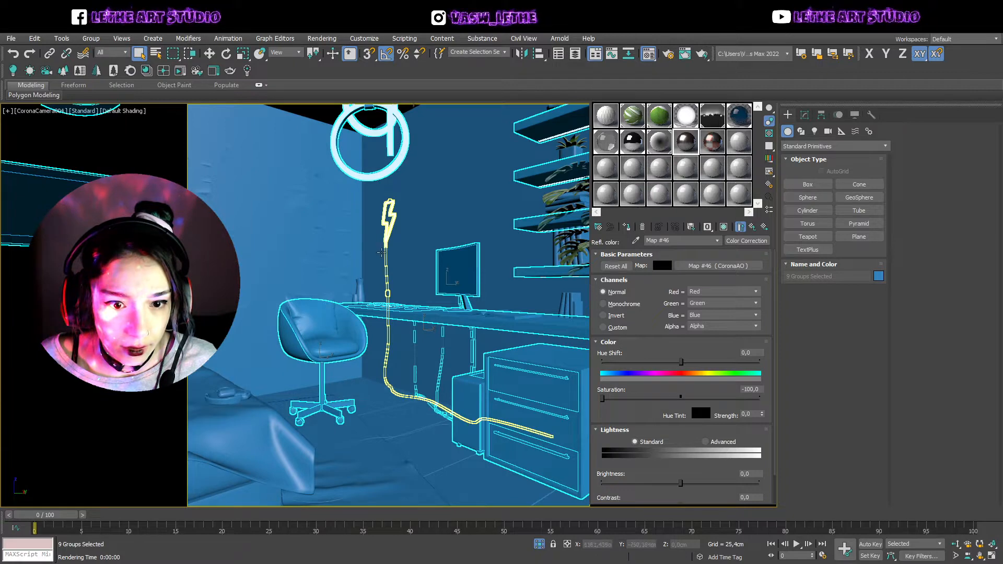
ctrl+click(390, 200)
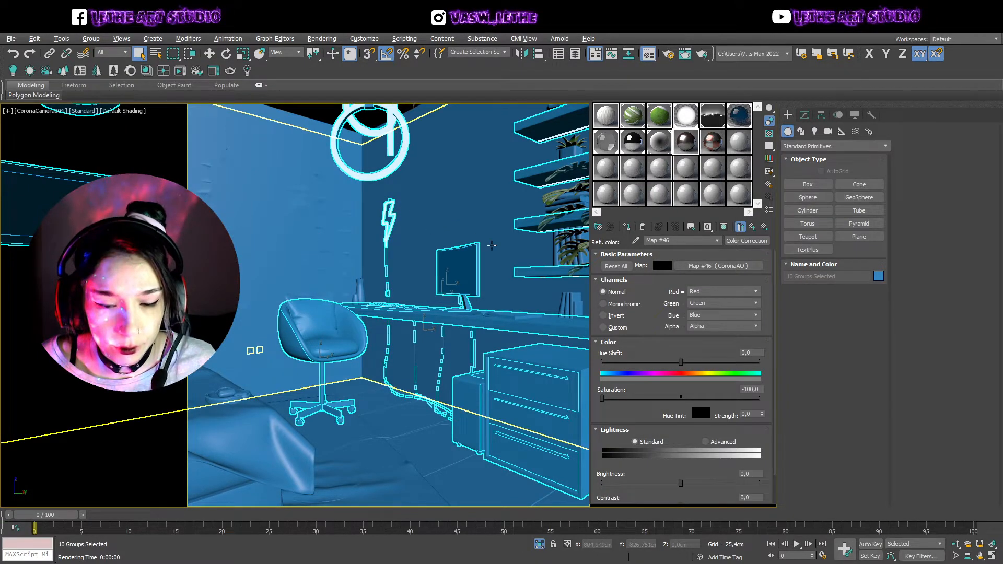
key(alt+q)
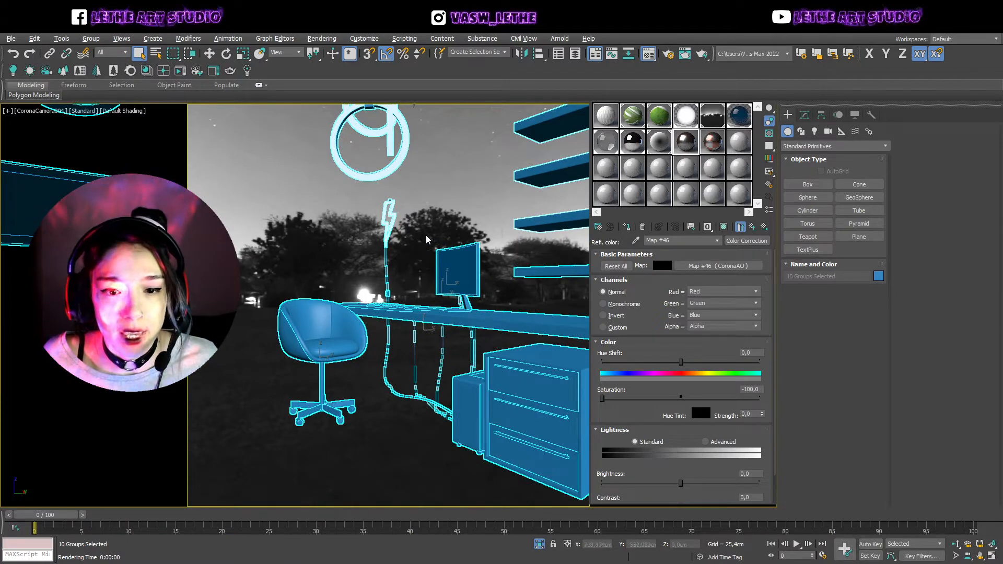
Switch to the Perspective view and look over all the isolated groups
key(p)
alt+middle_drag(455, 253, 223, 392)
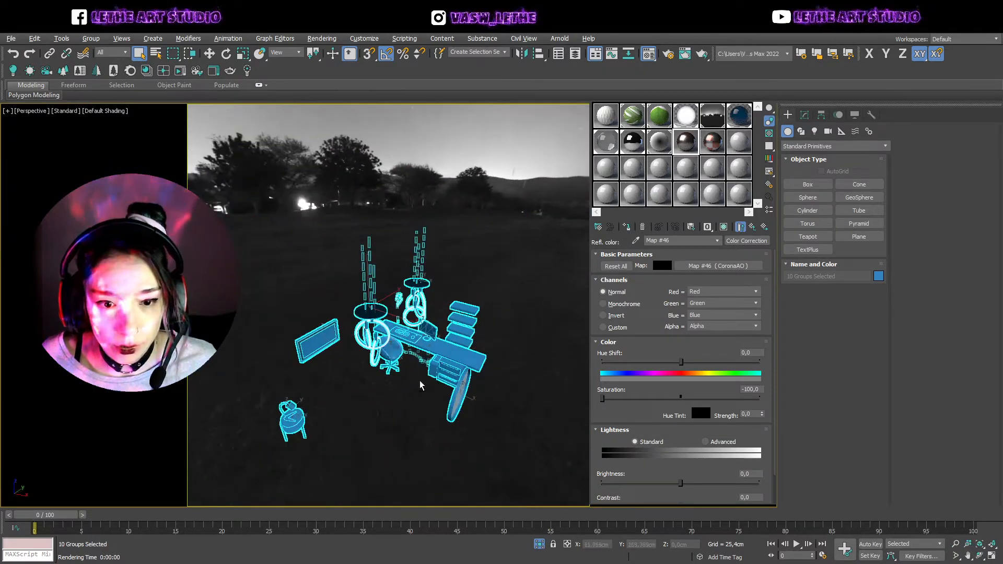
alt+middle_drag(421, 382, 360, 259)
middle_drag(389, 320, 453, 246)
scroll(443, 308, up, 5)
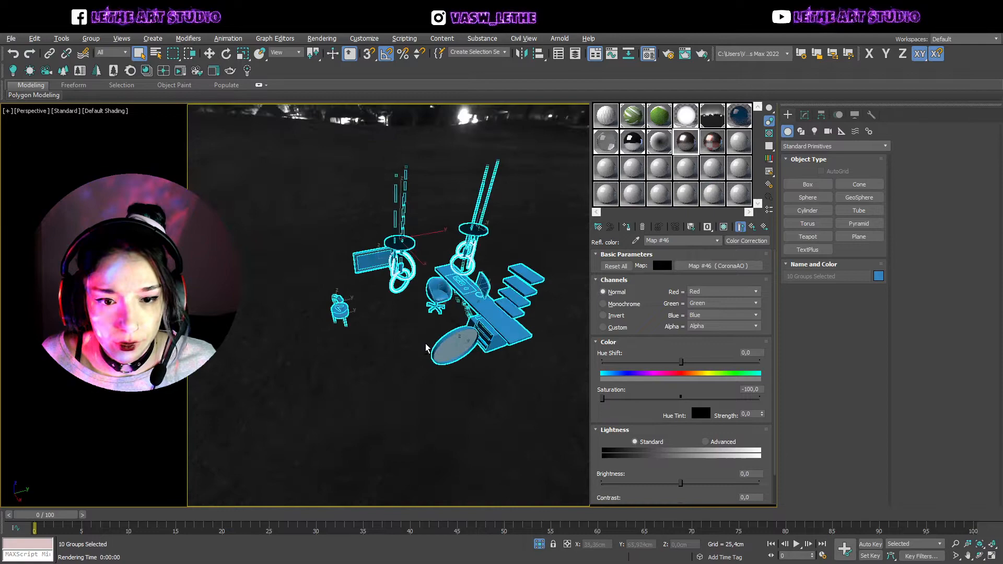
alt+middle_drag(413, 356, 392, 351)
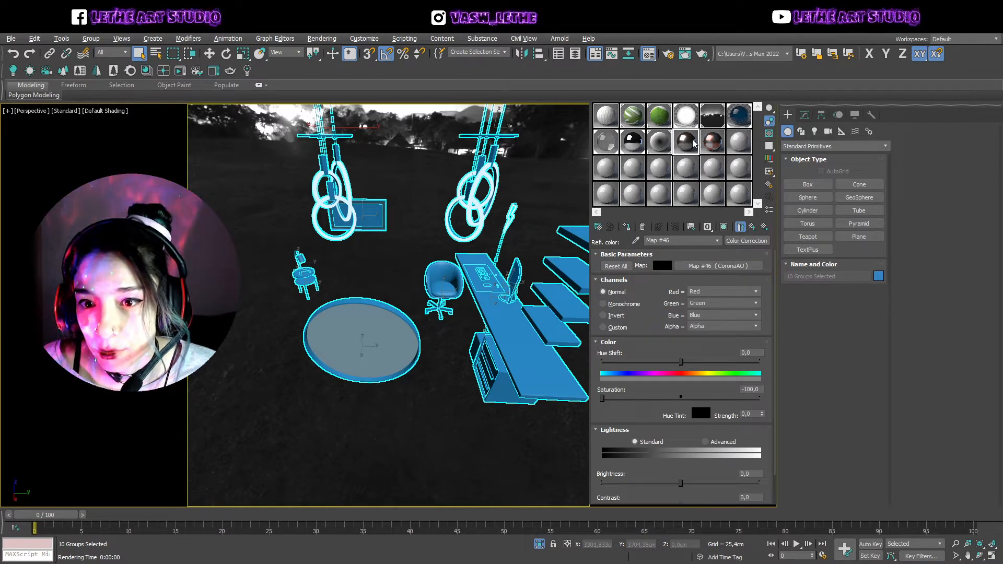
In metal_black's reflection Color Correction map, use Advanced lightness and adjust the RGB gamma, trying 0,5 and 0,2 before settling on 0,6
click(751, 229)
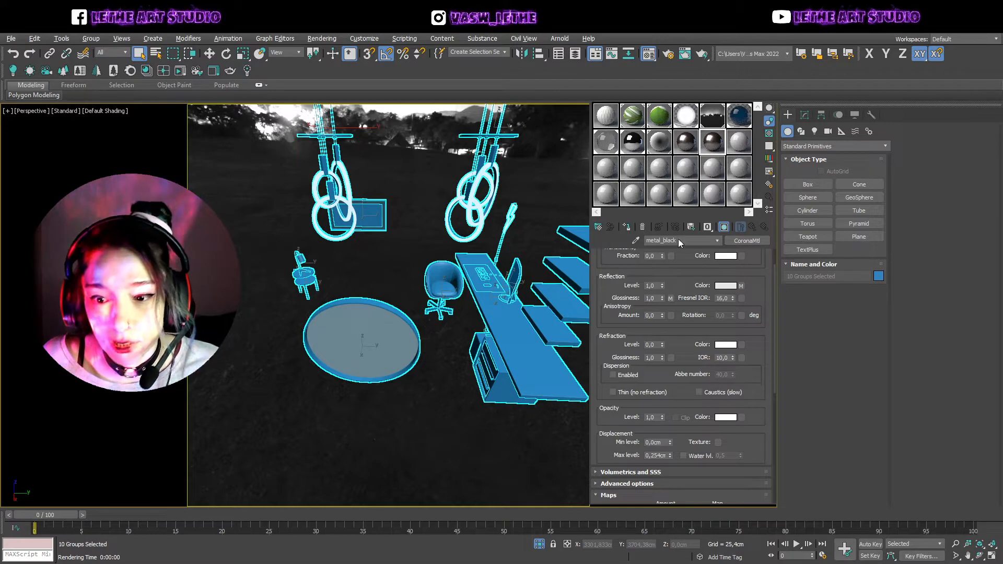
scroll(762, 345, down, 5)
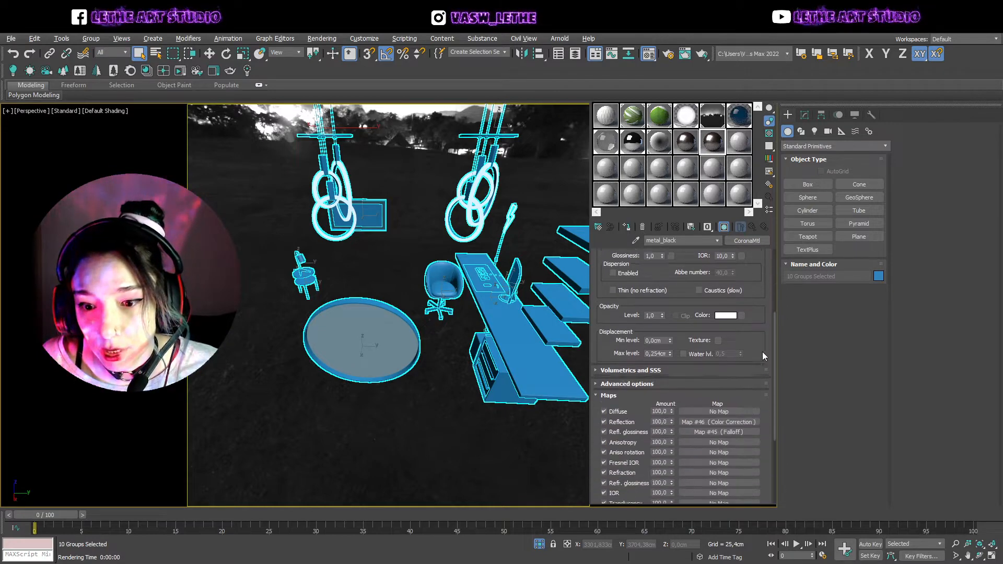
click(689, 390)
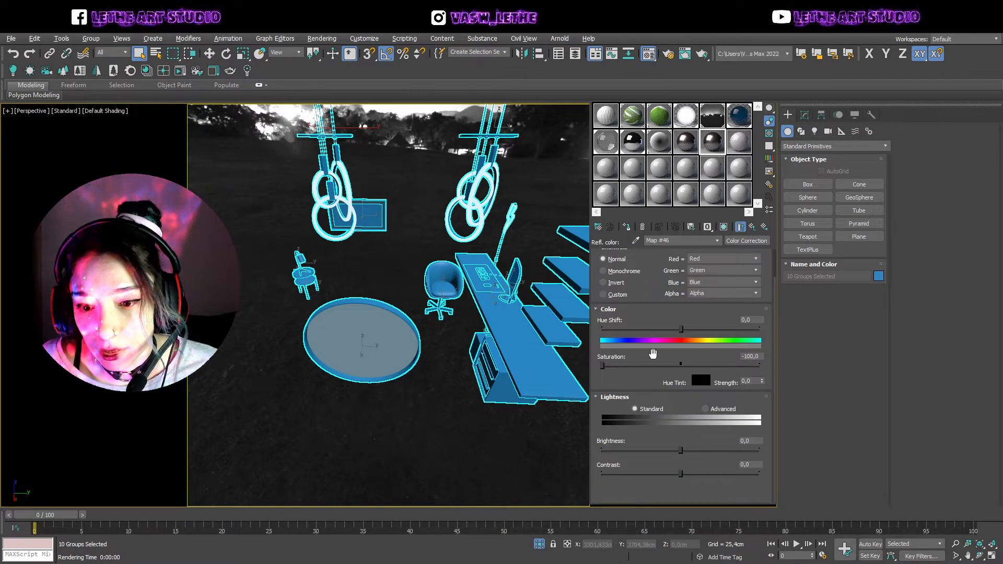
click(705, 409)
double_click(673, 449)
text(0,5)
key(Return)
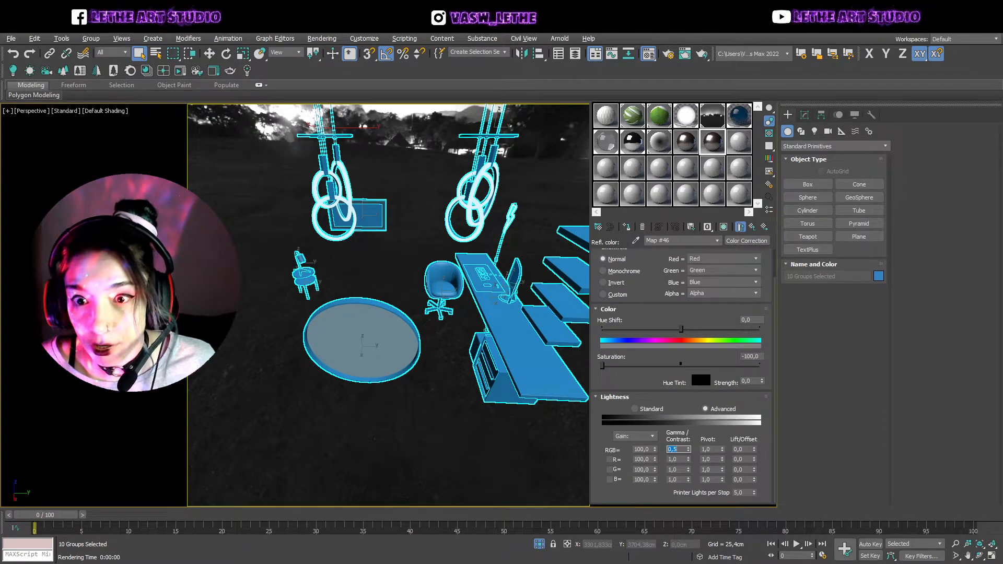
text(0,2)
key(Return)
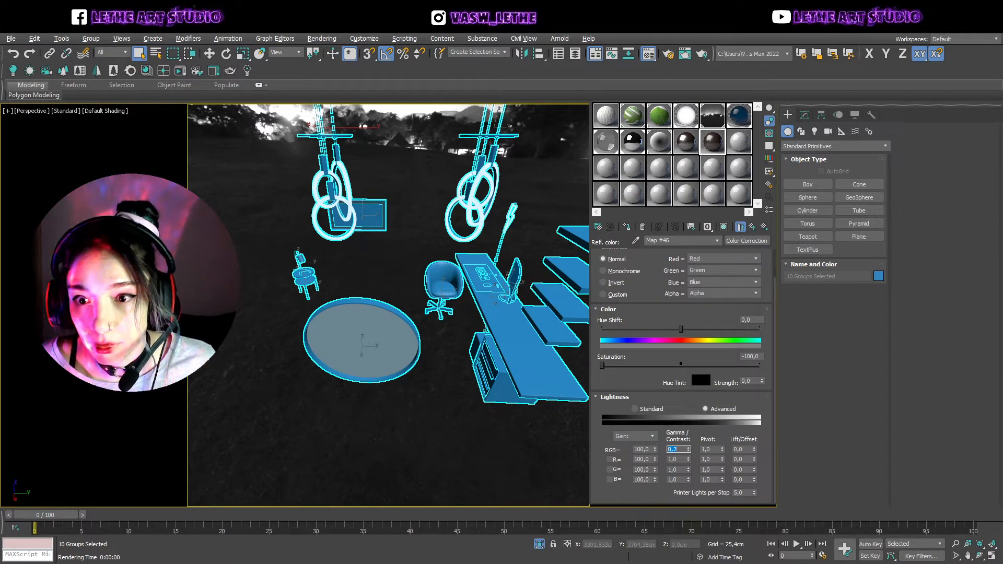
click(706, 135)
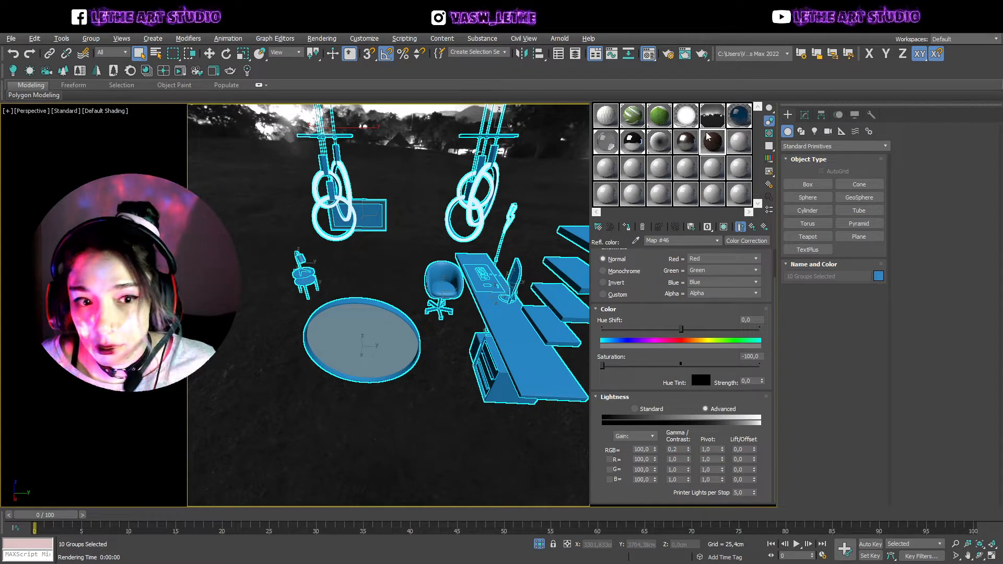
drag(688, 450, 693, 423)
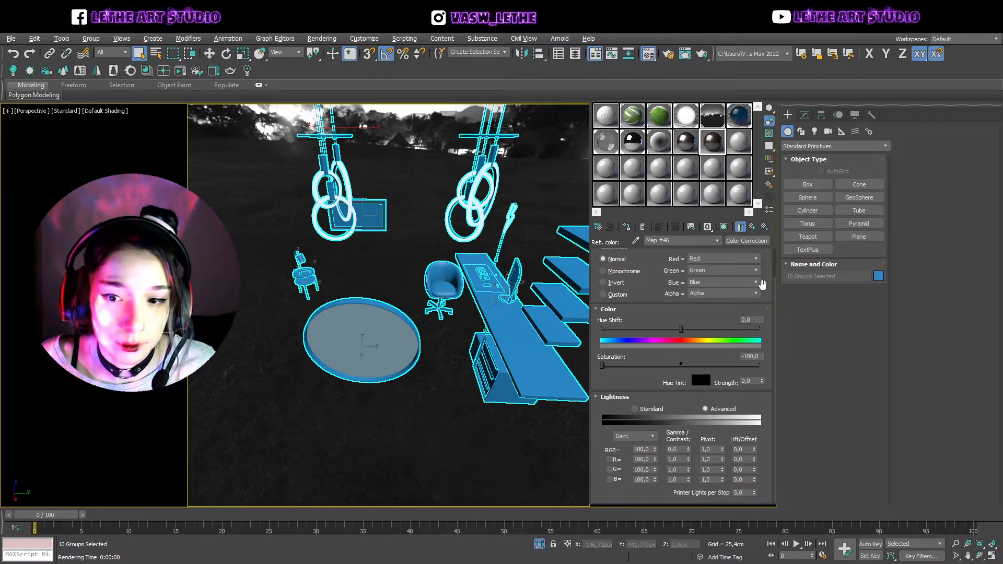
Make metal_black's diffuse color black and lower its reflection level to 0,69 and reflection glossiness to 0,16
click(742, 226)
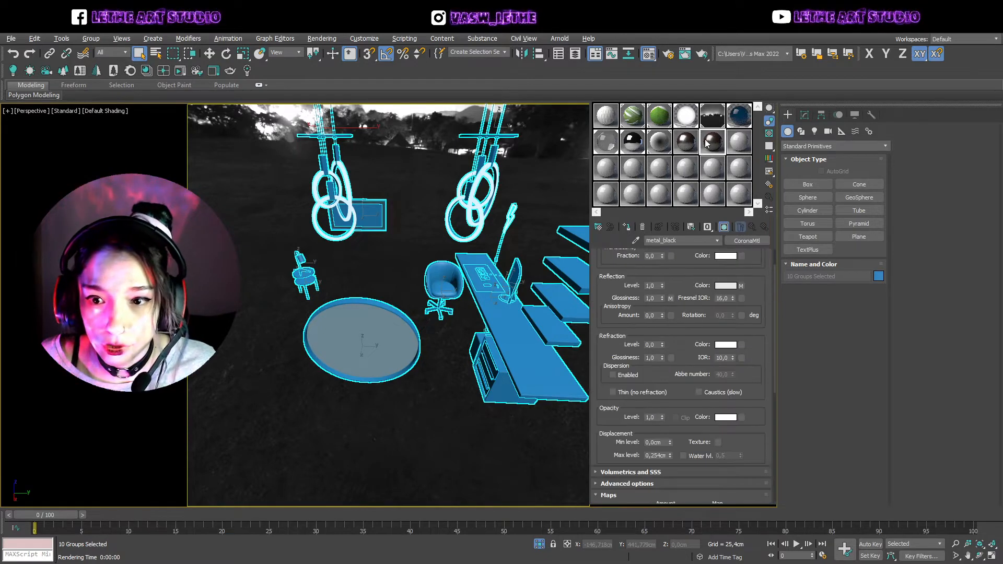
click(661, 300)
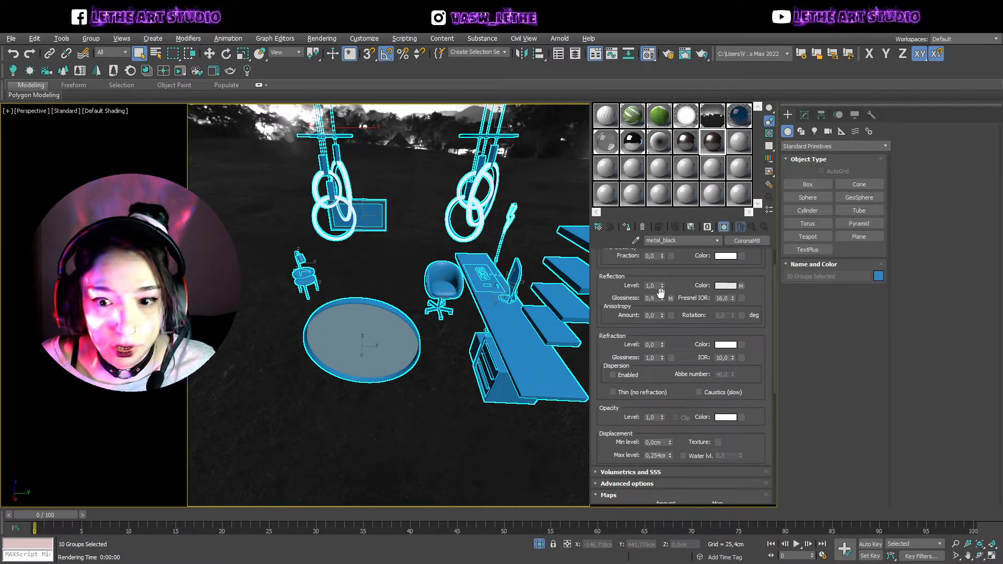
drag(662, 286, 661, 312)
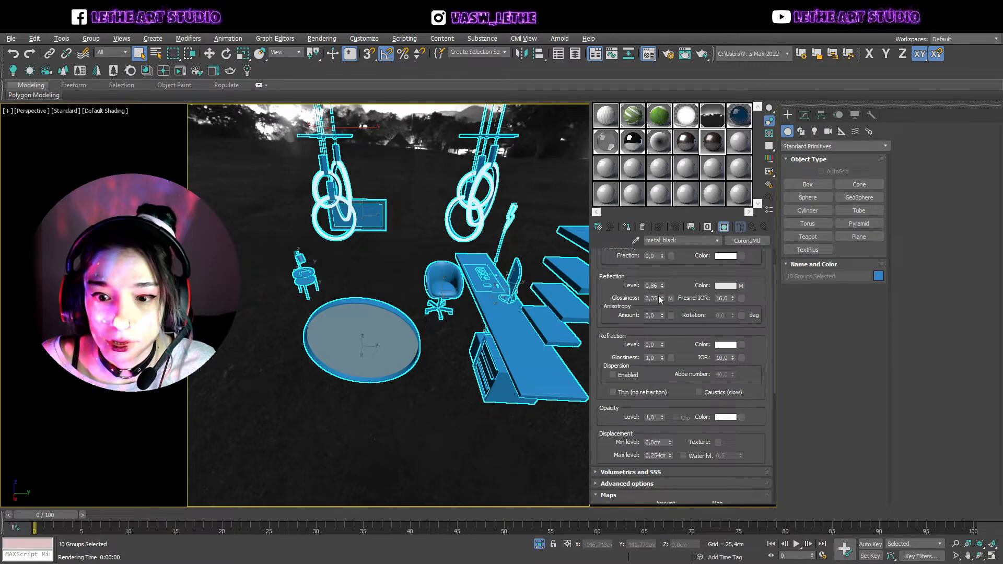
drag(661, 297, 661, 301)
scroll(771, 293, up, 2)
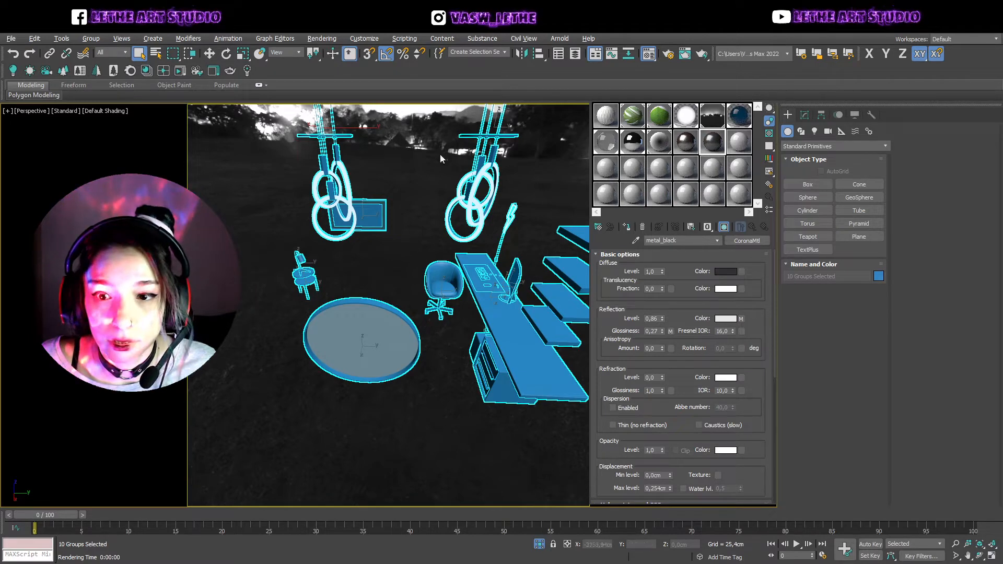
click(707, 203)
scroll(734, 273, down, 1)
scroll(737, 271, up, 1)
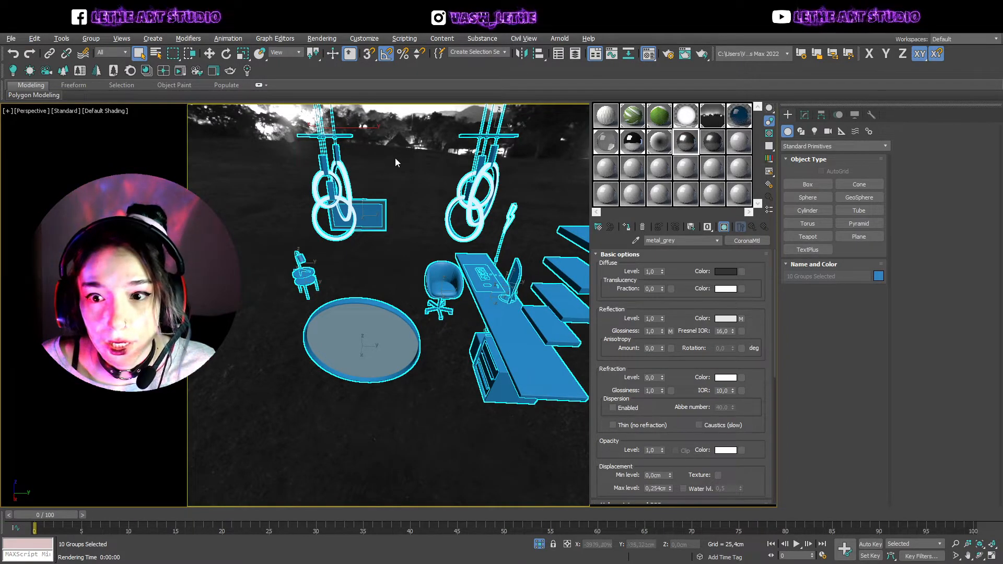
click(715, 197)
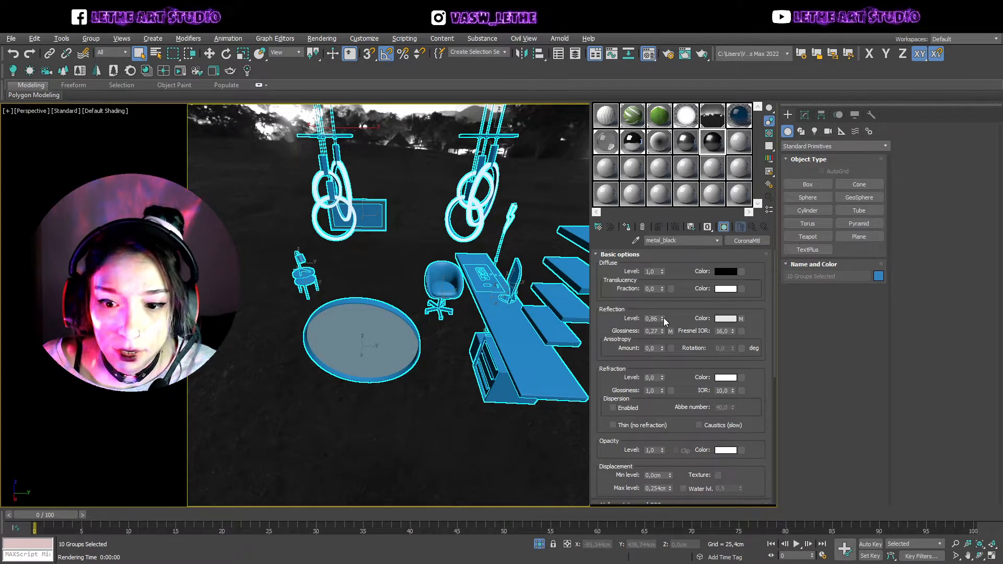
drag(664, 318, 662, 333)
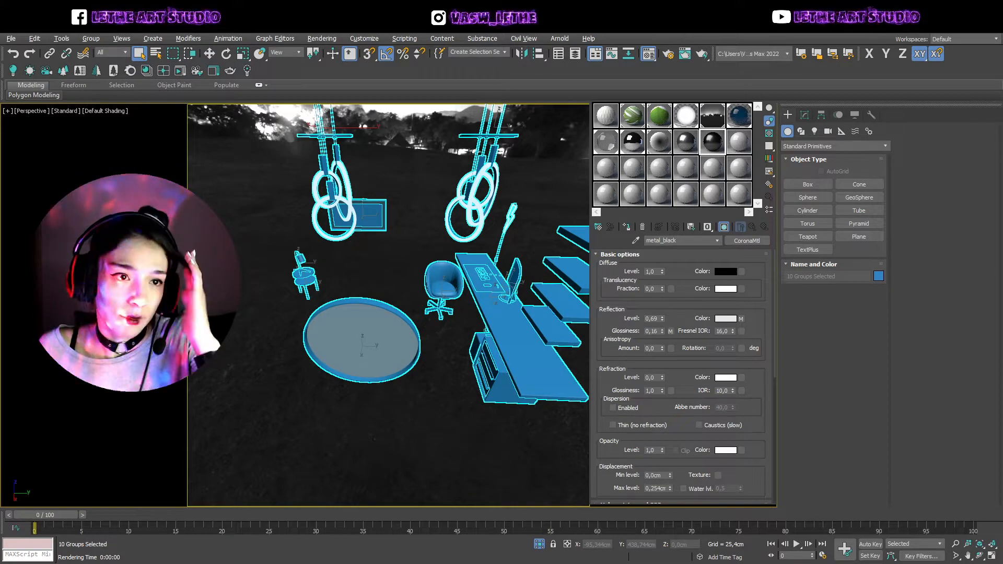
Make metal_grey the active material and open both pendant lamp groups to reach their individual parts
alt+middle_drag(366, 284, 349, 188)
scroll(337, 169, up, 2)
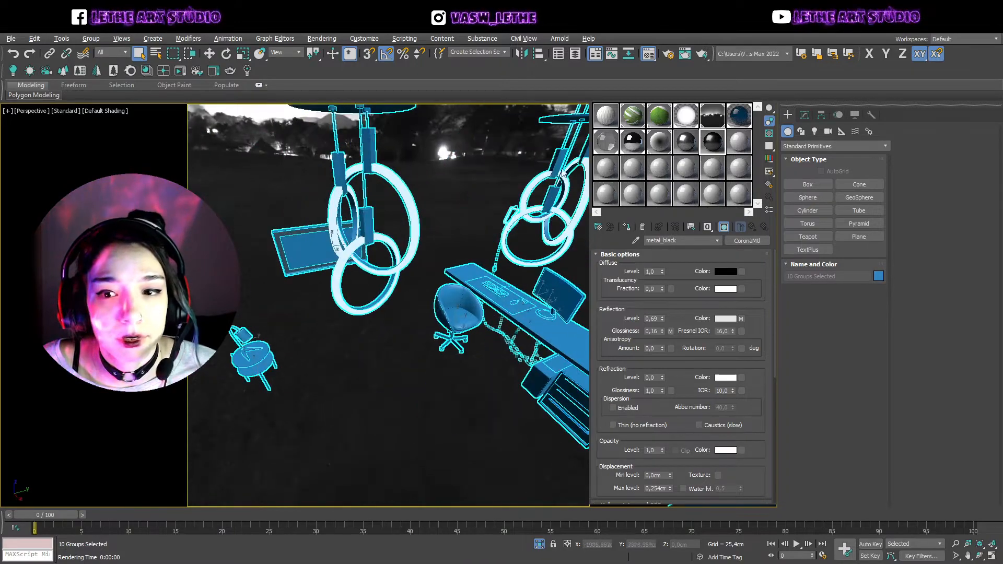
click(695, 146)
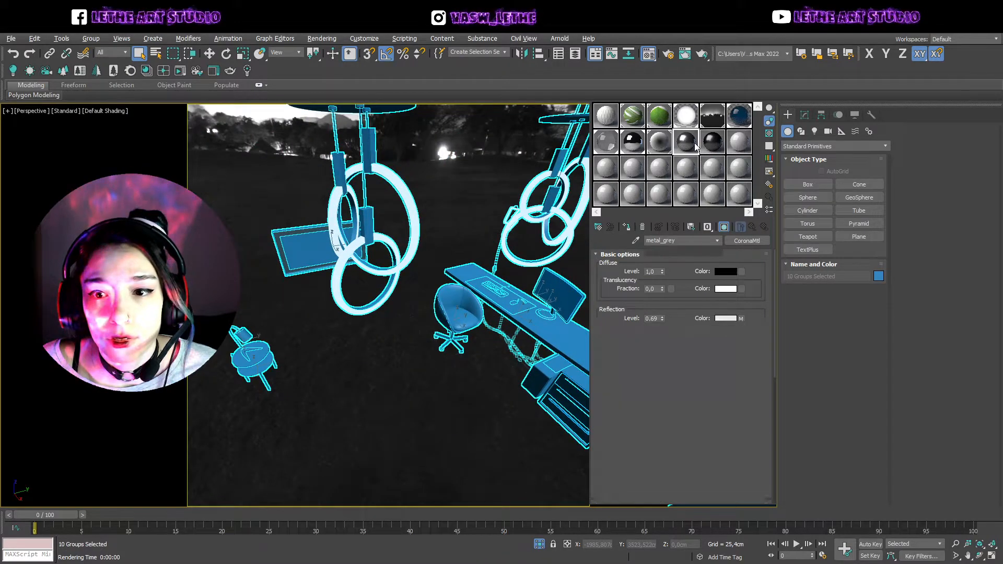
alt+middle_drag(360, 313, 346, 287)
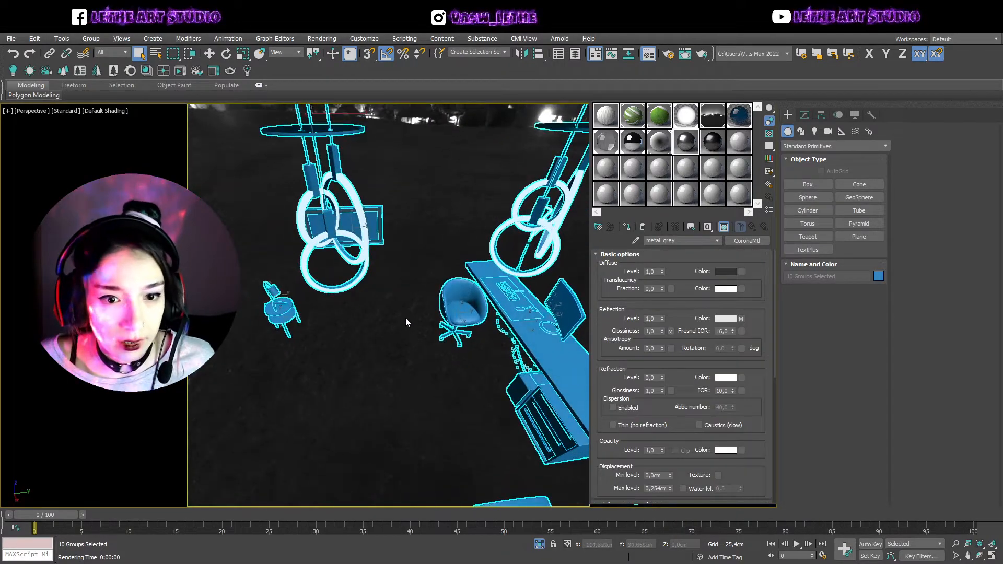
click(525, 225)
ctrl+click(502, 229)
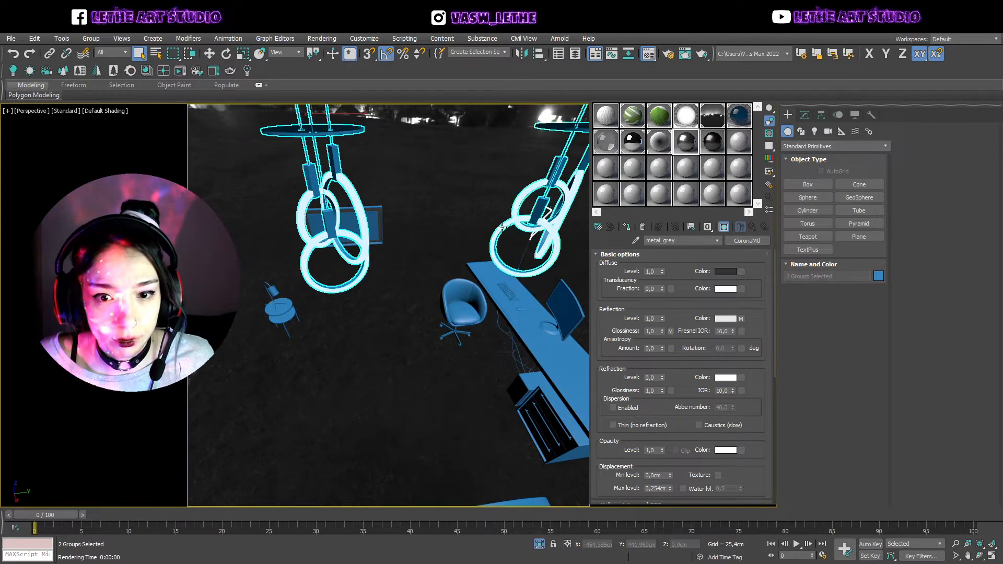
key(alt+o)
click(326, 131)
click(334, 153)
alt+middle_drag(334, 153, 334, 167)
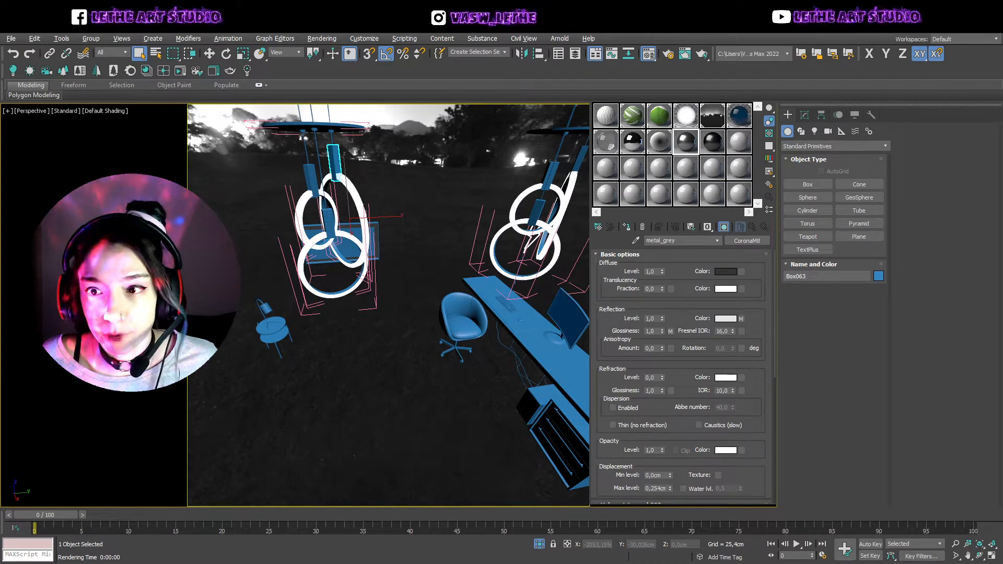
Delete the six white glowing light rings from the two opened pendant lamps
alt+middle_drag(552, 245, 527, 305)
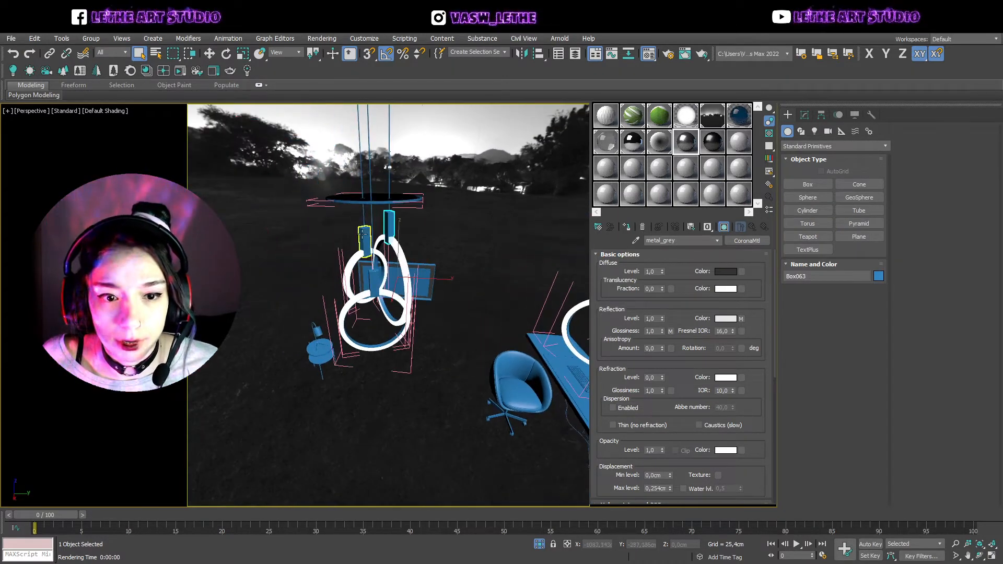
click(402, 253)
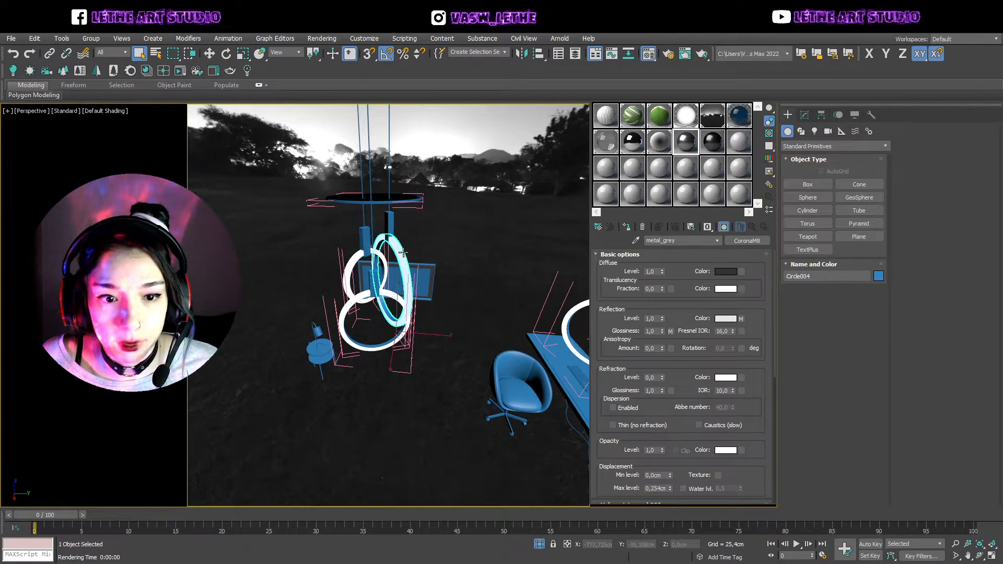
ctrl+click(354, 261)
ctrl+click(341, 316)
alt+middle_drag(342, 315, 347, 333)
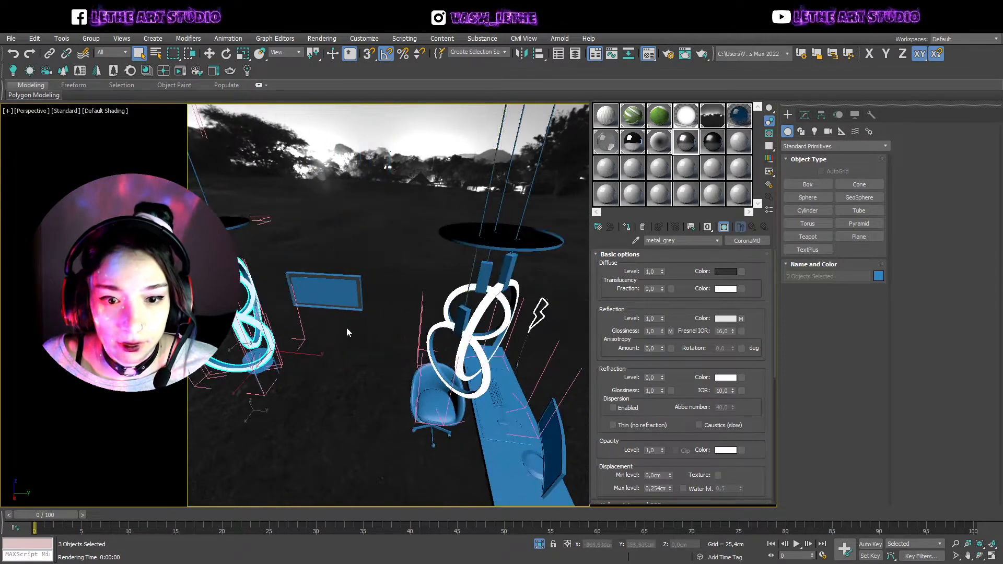
ctrl+click(491, 300)
ctrl+click(441, 323)
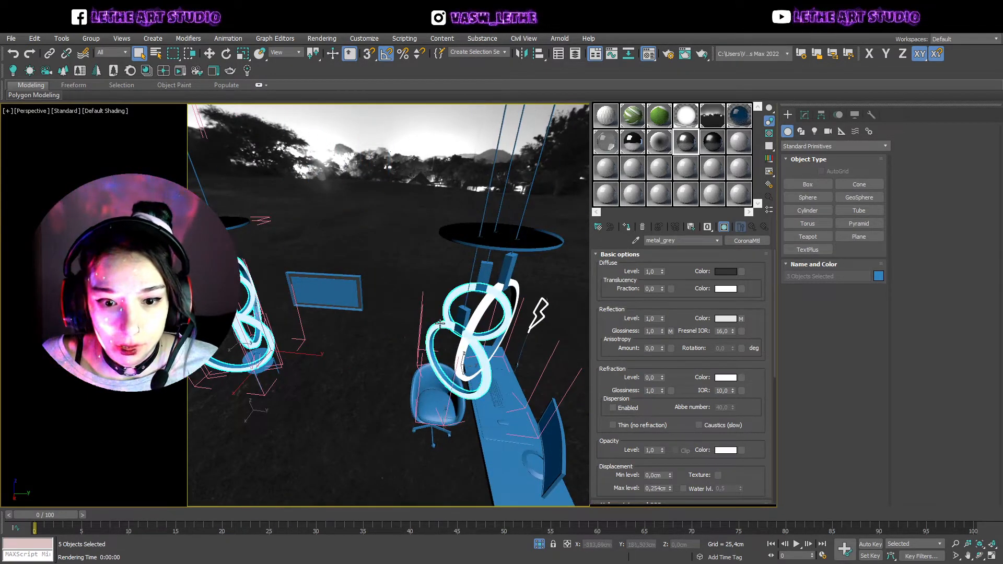
ctrl+click(515, 282)
key(Delete)
Select the first pendant lamp's remaining parts together with the canopy and suspension parts of the second lamp
scroll(513, 279, down, 3)
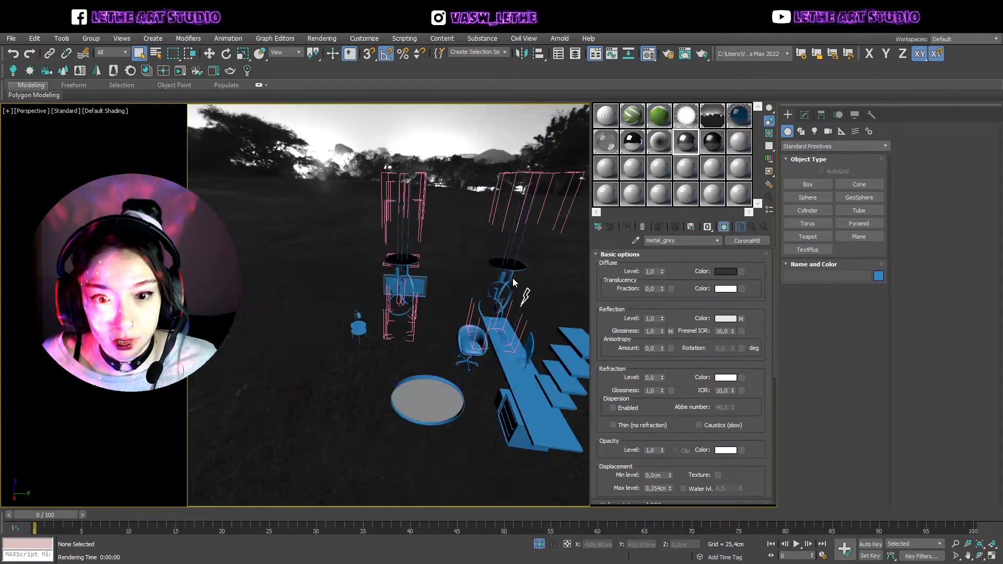
alt+middle_drag(513, 277, 505, 256)
click(504, 252)
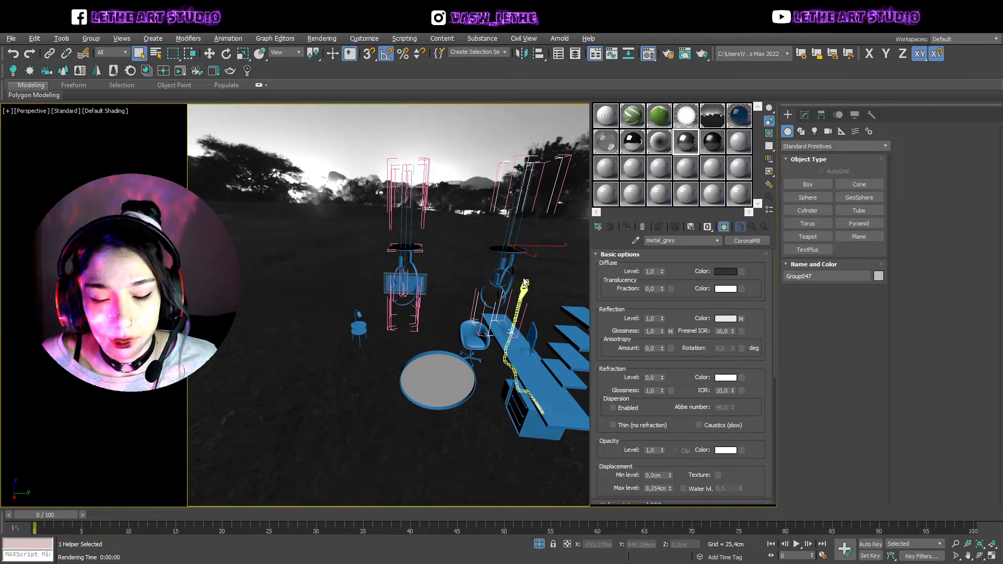
mouse_move(545, 226)
alt+middle_down()
mouse_move(524, 259)
mouse_move(535, 231)
alt+middle_up()
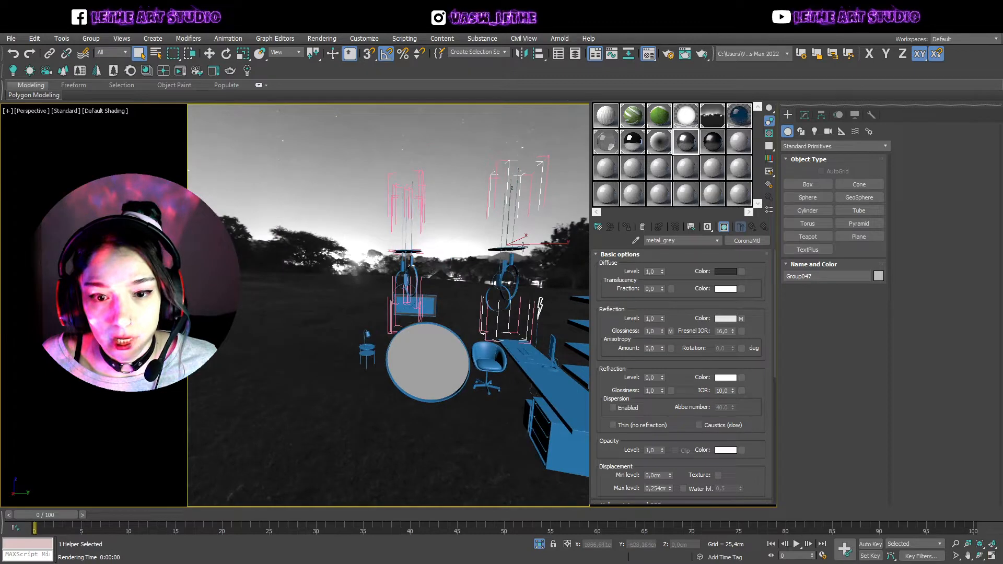
ctrl+click(404, 272)
scroll(413, 279, up, 3)
scroll(413, 279, up, 5)
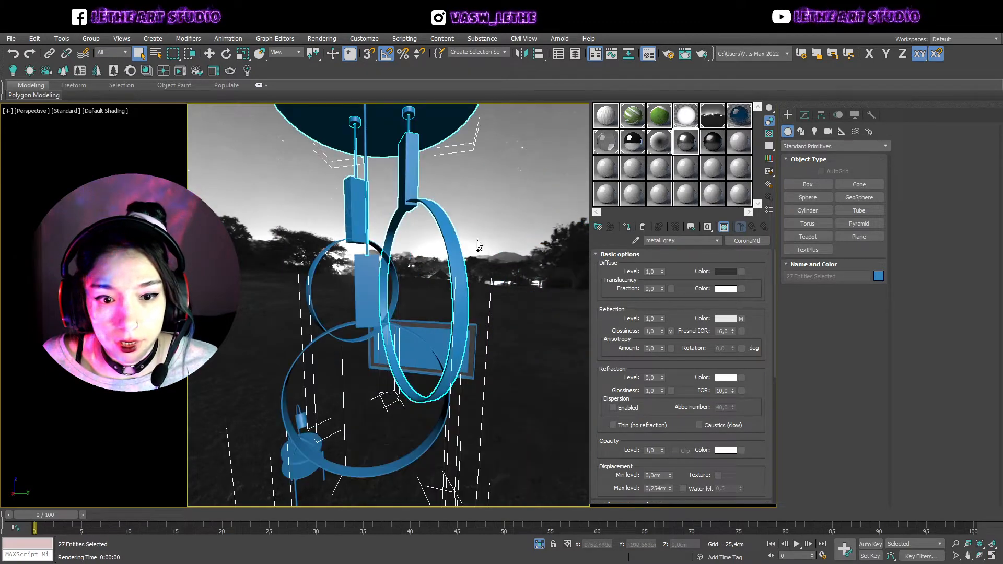
ctrl+click(362, 334)
Add the second pendant lamp's remaining rings and boxes to the selection and assign metal_grey to all selected lamp parts
scroll(362, 334, down, 3)
mouse_move(370, 339)
alt+middle_down()
mouse_move(384, 346)
mouse_move(399, 313)
mouse_move(350, 336)
alt+middle_up()
scroll(394, 336, down, 3)
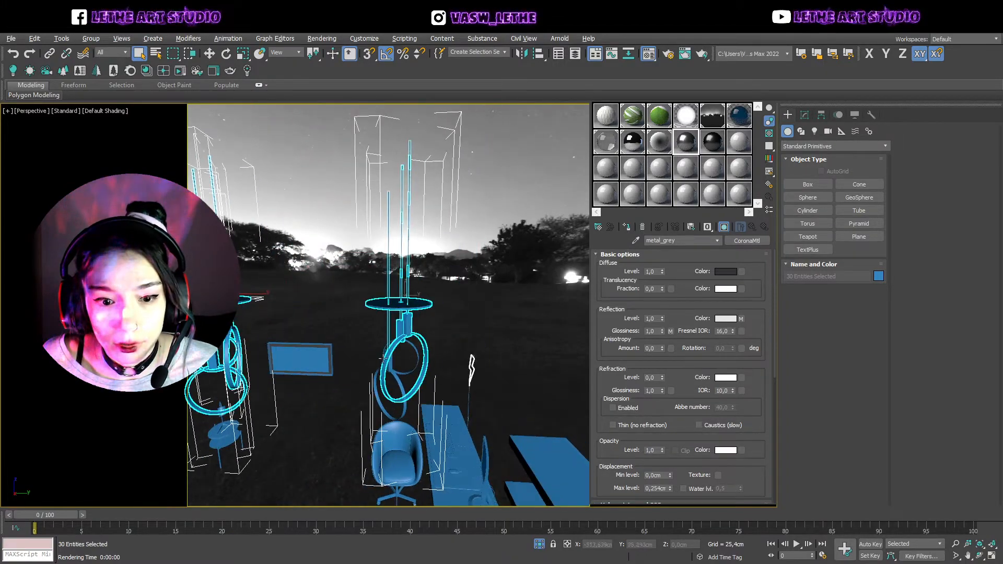
drag(479, 324, 362, 376)
alt+drag(517, 349, 440, 417)
alt+middle_drag(439, 417, 434, 393)
ctrl+click(395, 349)
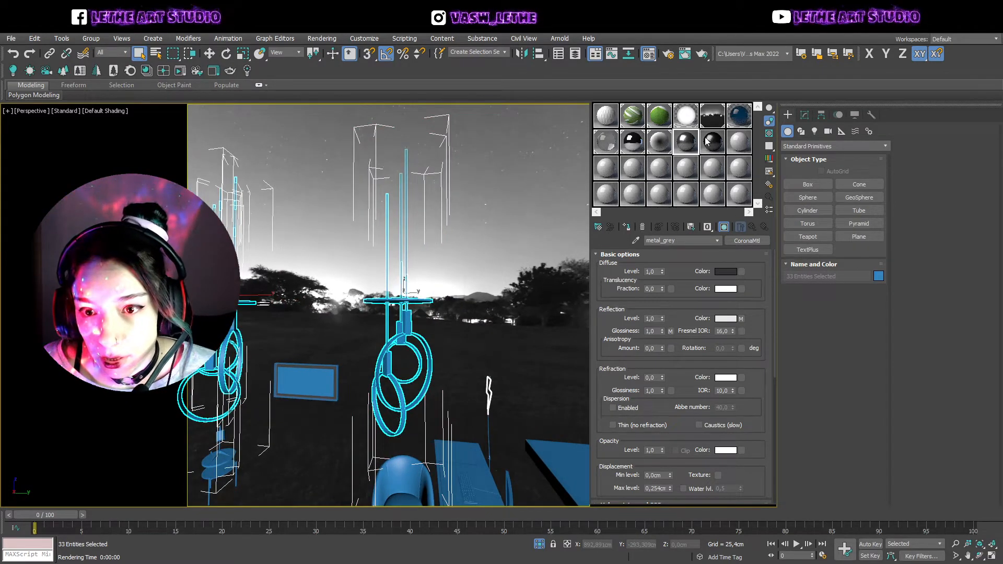
click(629, 227)
Add a UVW Map modifier with Box mapping to the selected pendant lamp parts
scroll(394, 315, up, 5)
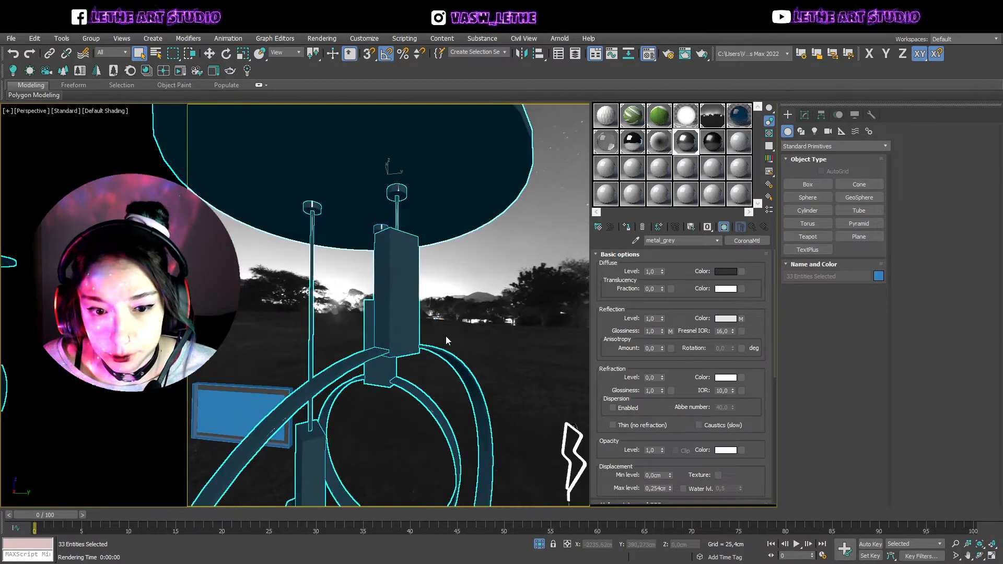
drag(773, 368, 773, 440)
click(806, 115)
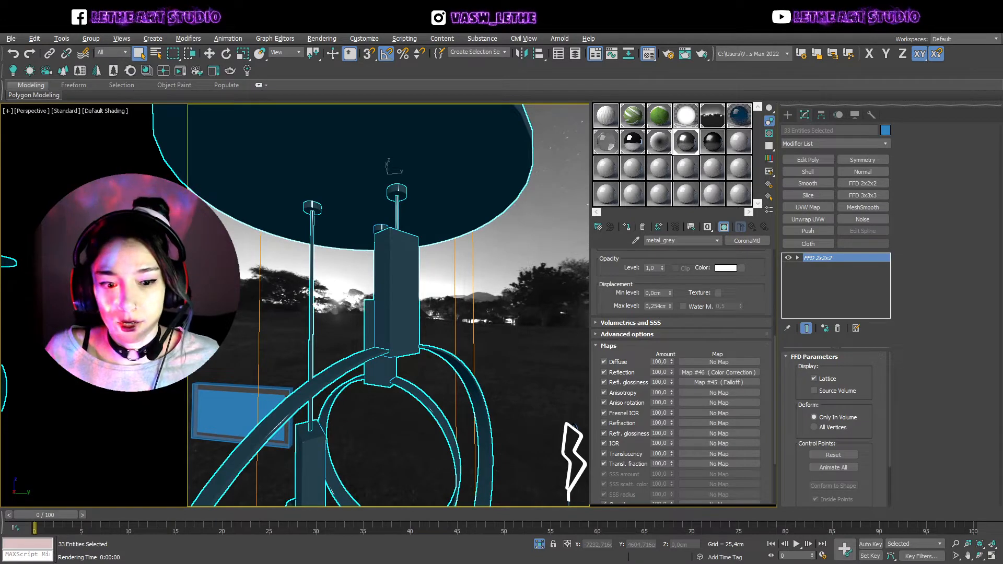
click(810, 208)
click(823, 417)
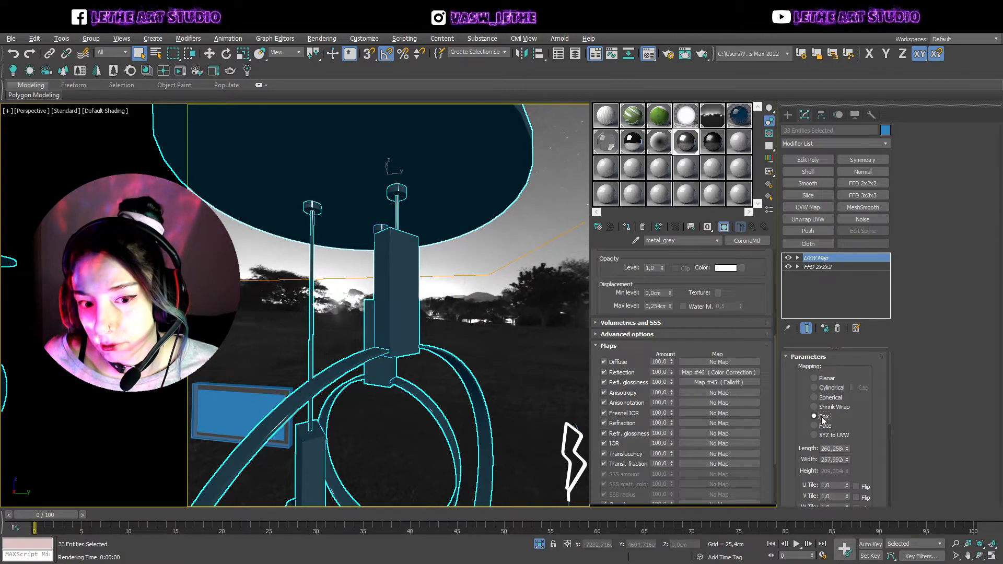
Set the UVW Map box size to 50 cm in length, width and height for the selected pendant lamp parts
scroll(882, 434, down, 2)
click(819, 492)
click(819, 490)
click(831, 417)
text(50)
key(Tab)
text(50)
key(Tab)
text(50)
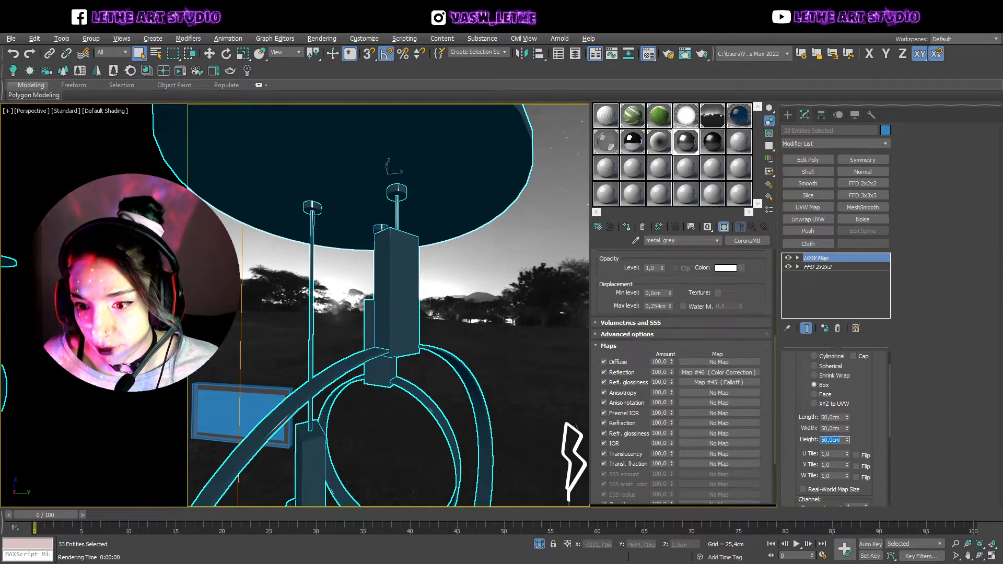
key(Return)
Close both opened pendant lamp groups and clear the selection
scroll(487, 342, down, 8)
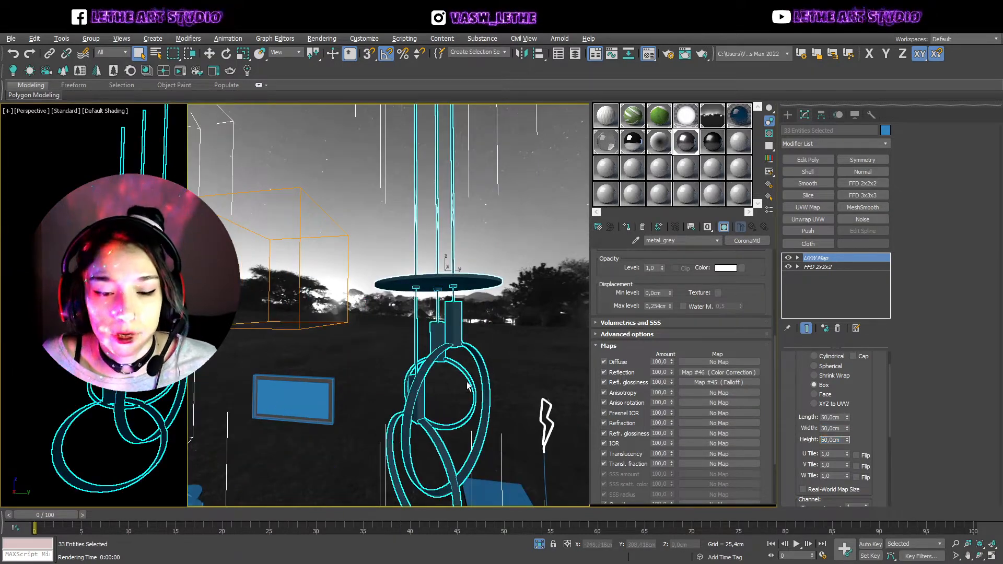
alt+middle_drag(472, 413, 464, 401)
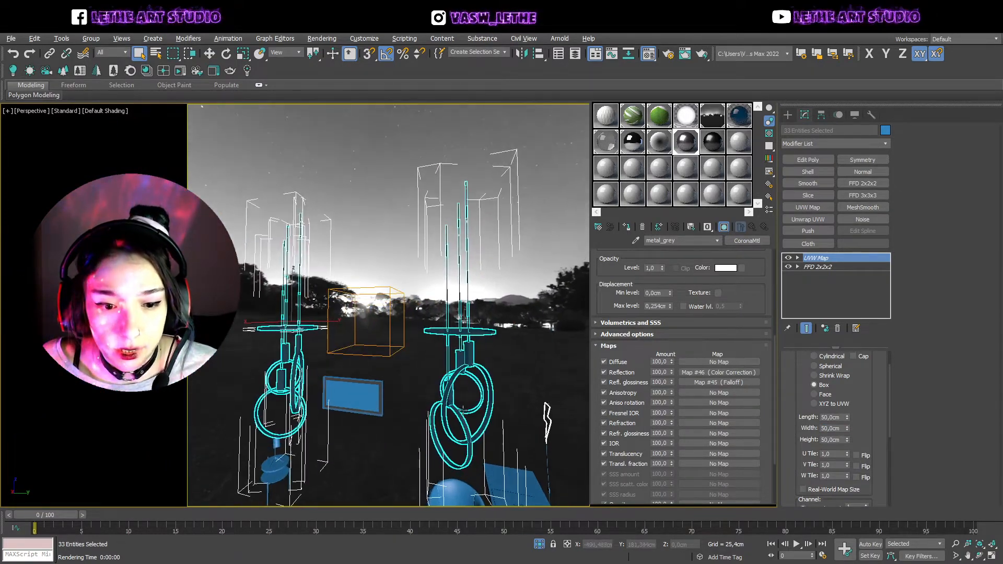
key(ctrl+z)
click(436, 327)
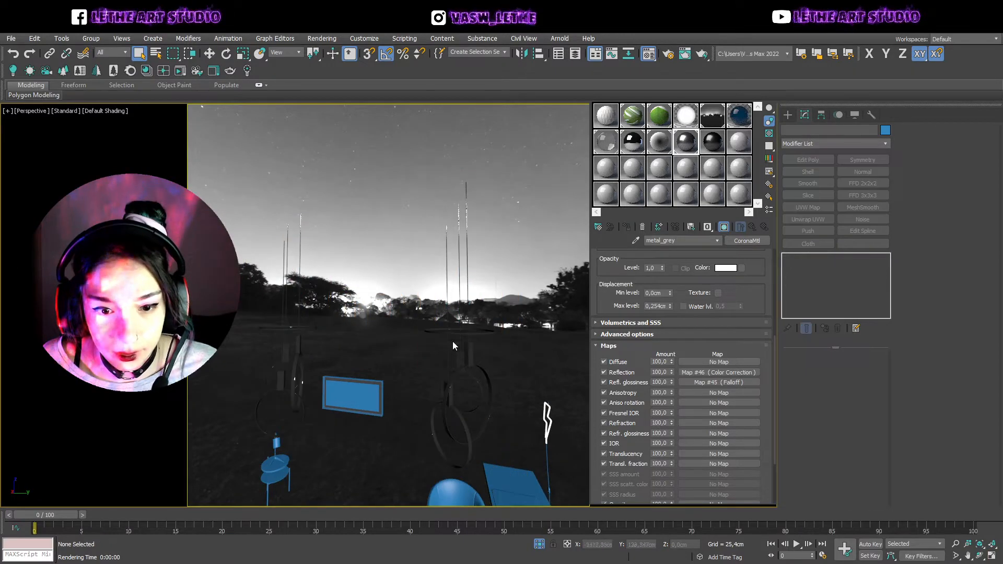
Select the second pendant lamp as a whole group and examine the underside of its round metal canopy
scroll(469, 356, up, 2)
scroll(473, 361, down, 1)
scroll(473, 361, up, 5)
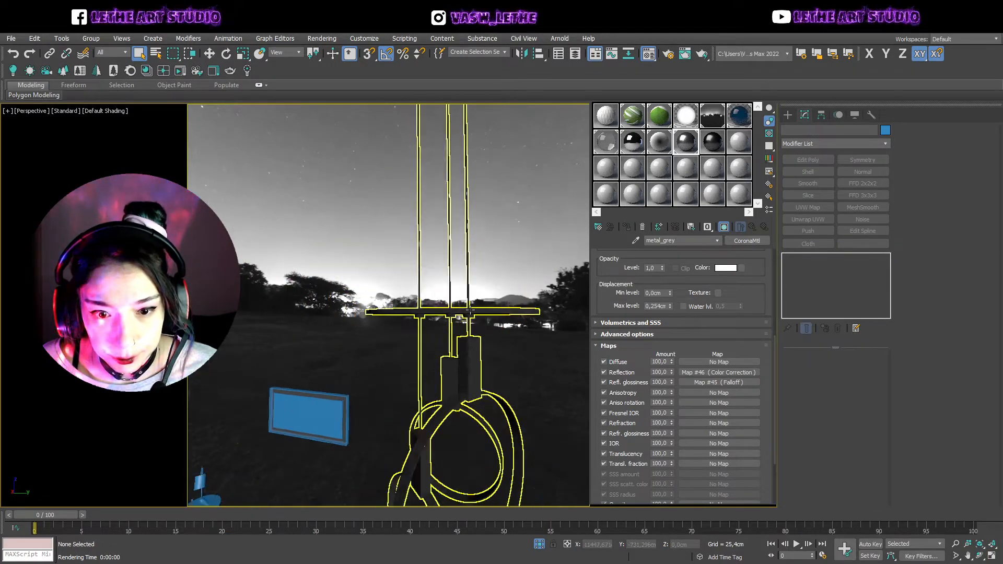
click(469, 324)
alt+middle_drag(470, 324, 478, 407)
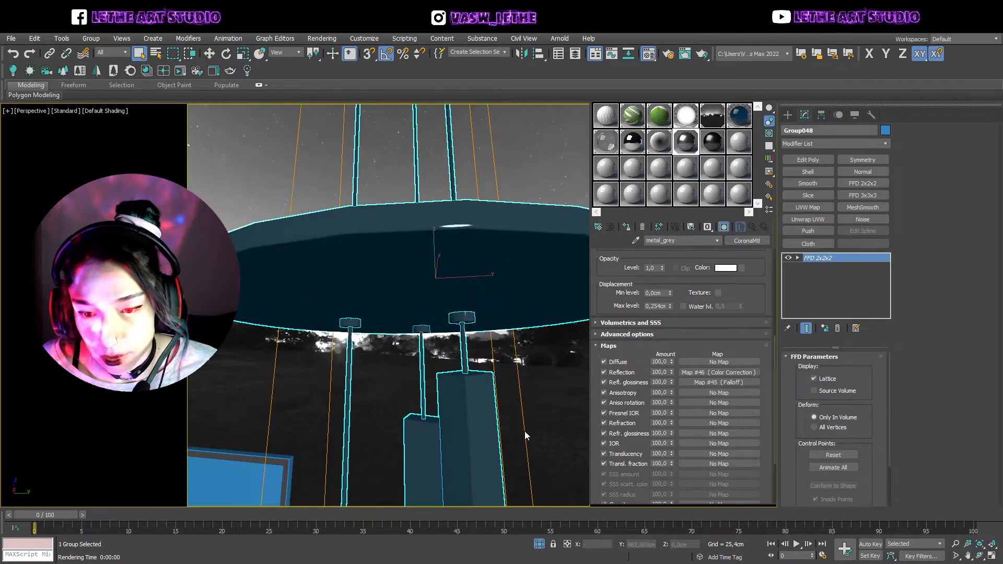
middle_drag(571, 432, 566, 425)
Nest metal_grey's reflection Color Correction map in a Composite map, add a second layer and assign a Corona Bitmap to Layer 2
click(703, 372)
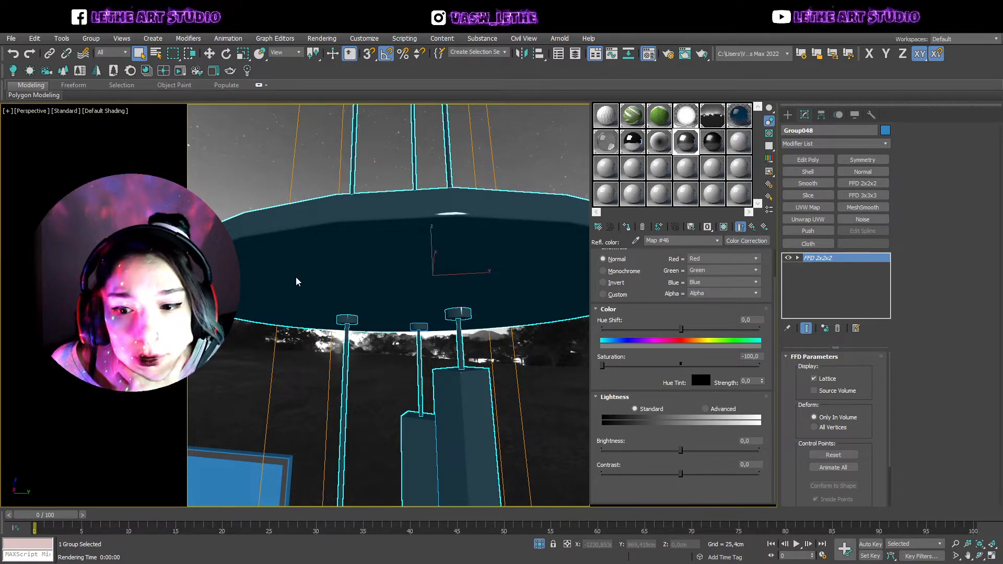
click(665, 319)
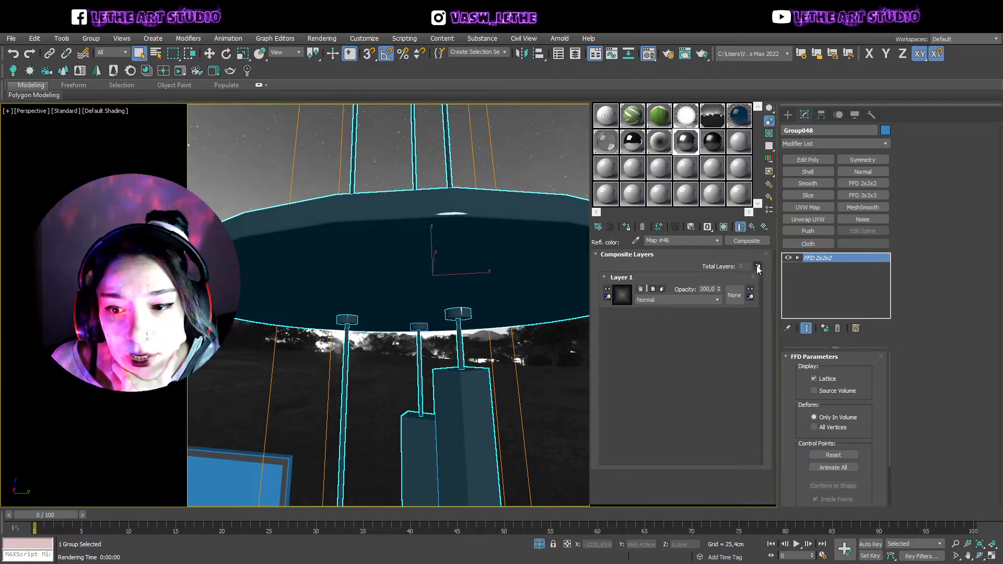
click(757, 266)
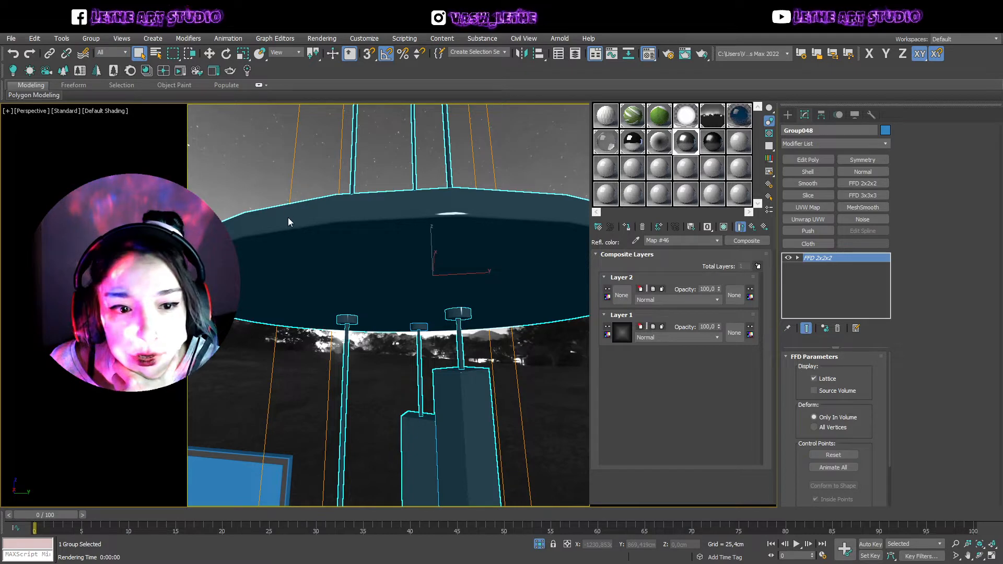
double_click(277, 364)
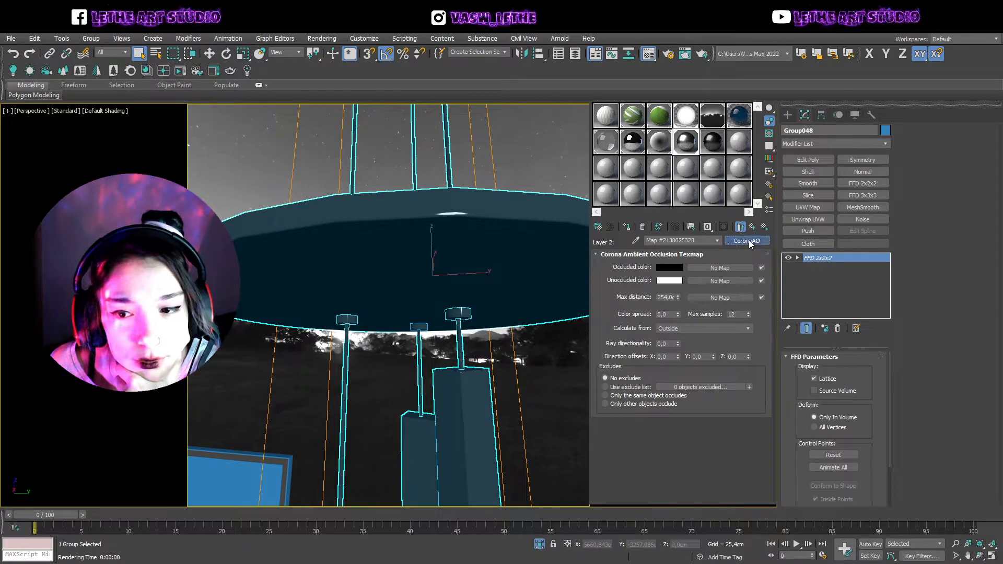
double_click(305, 364)
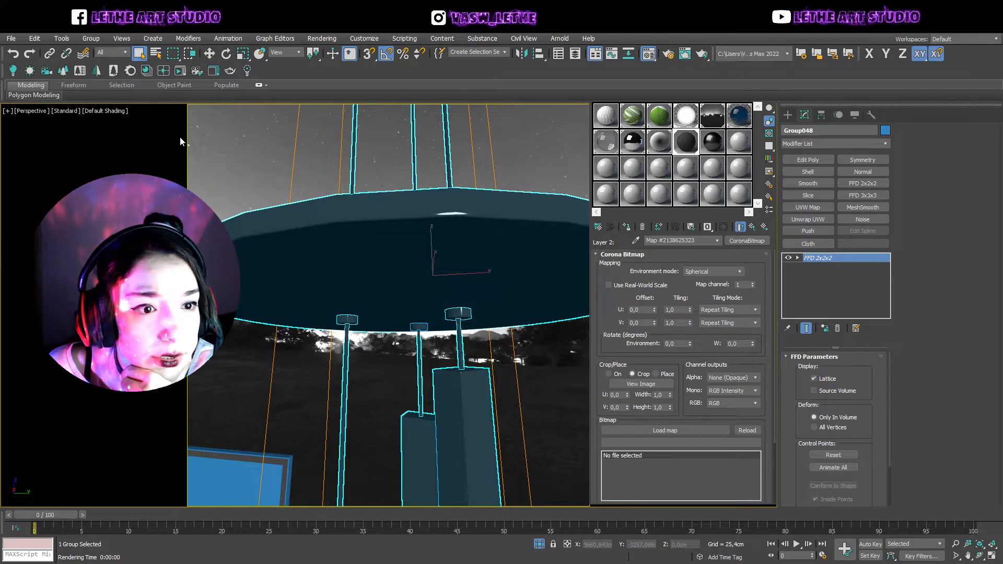
Check the Color Correction settings of metal_black's reflection map, and return to metal_grey's Layer 2 map
click(712, 142)
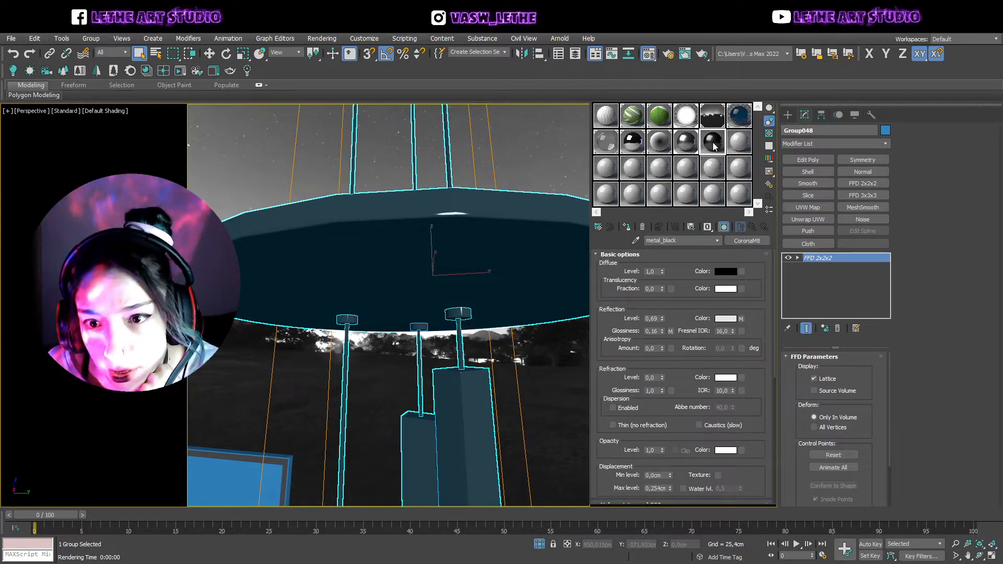
scroll(765, 283, down, 2)
scroll(768, 313, down, 6)
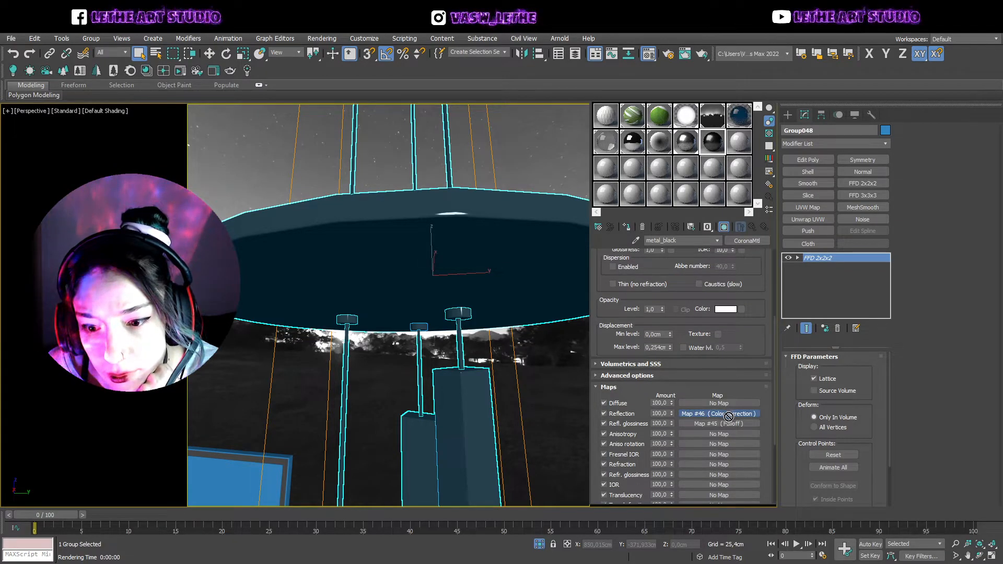
click(716, 413)
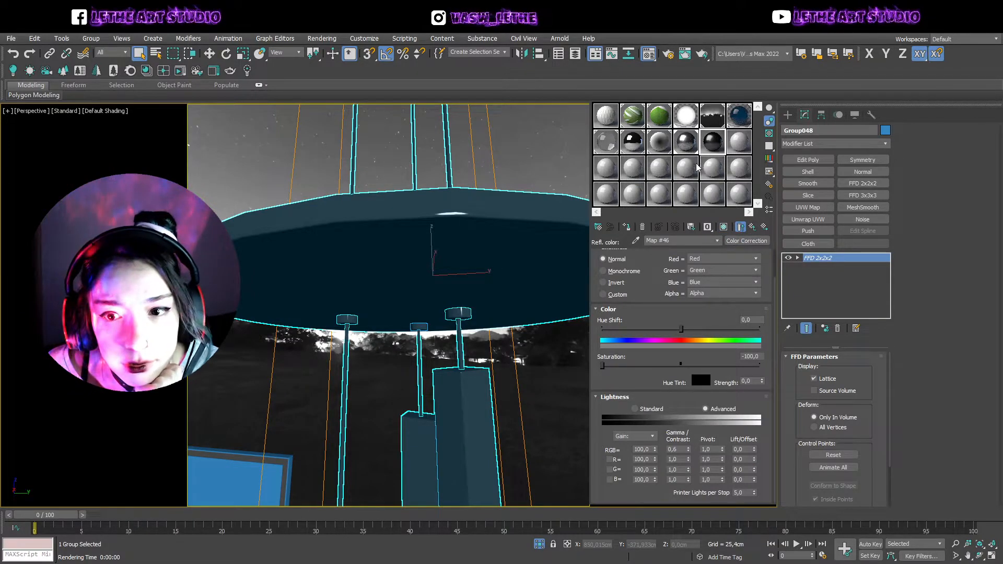
click(687, 142)
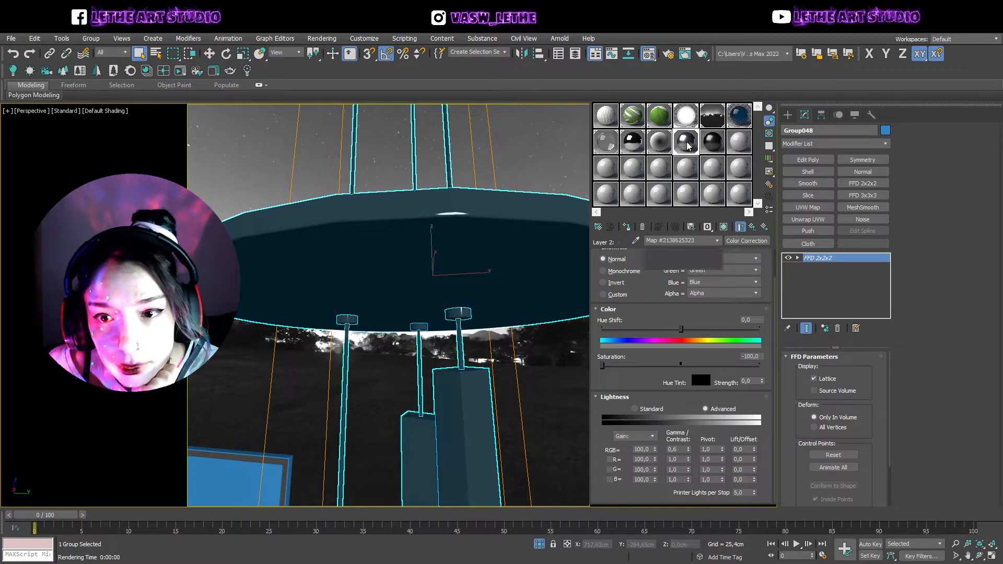